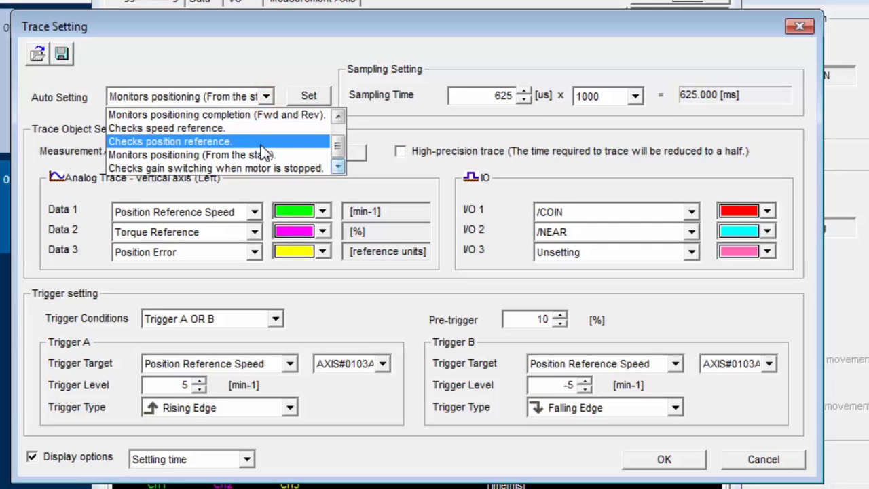
# Apply the 'Checks position reference.' Auto Setting preset so Data 3 records Feedback Speed.
pyautogui.click(260, 142)
pyautogui.click(308, 97)
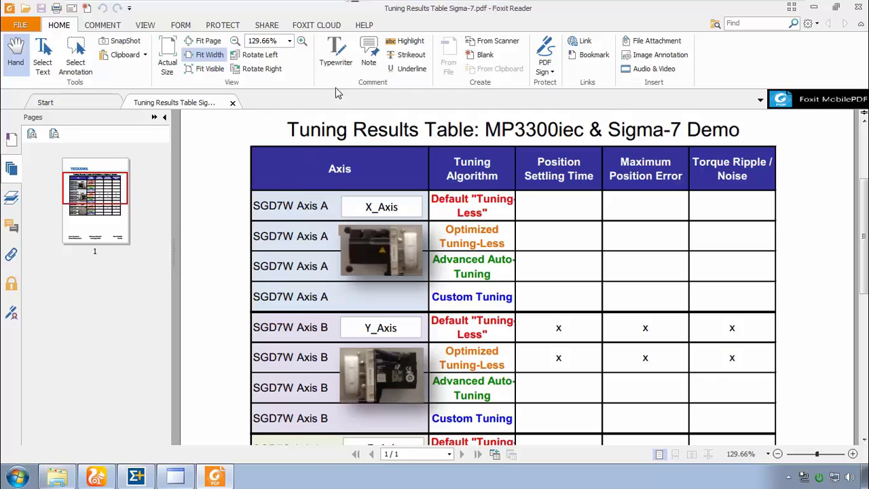
# Switch Foxit Reader to the Typewriter tool for adding text to the table.
pyautogui.click(334, 60)
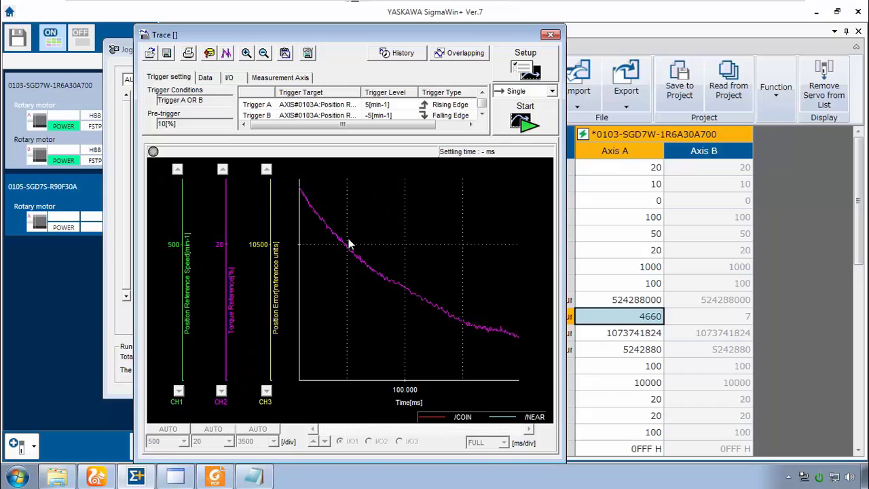
# Zoom twice into the position error curve and set the cursor to a horizontal measurement line.
pyautogui.moveTo(327, 224); pyautogui.dragTo(469, 328)
pyautogui.moveTo(390, 278); pyautogui.dragTo(514, 367)
pyautogui.click(227, 53)
pyautogui.click(465, 122)
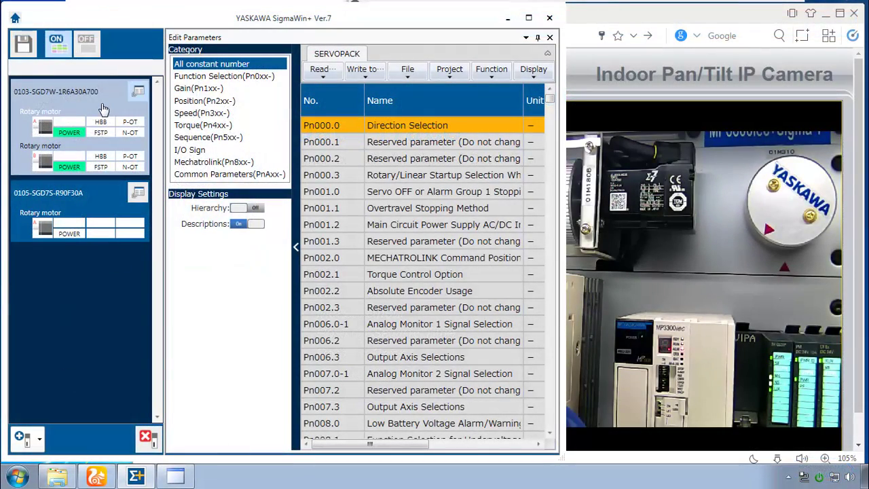
# Set Axis A's Pn520 in the Sequence Pn5xx group to 524288000.
pyautogui.click(630, 139)
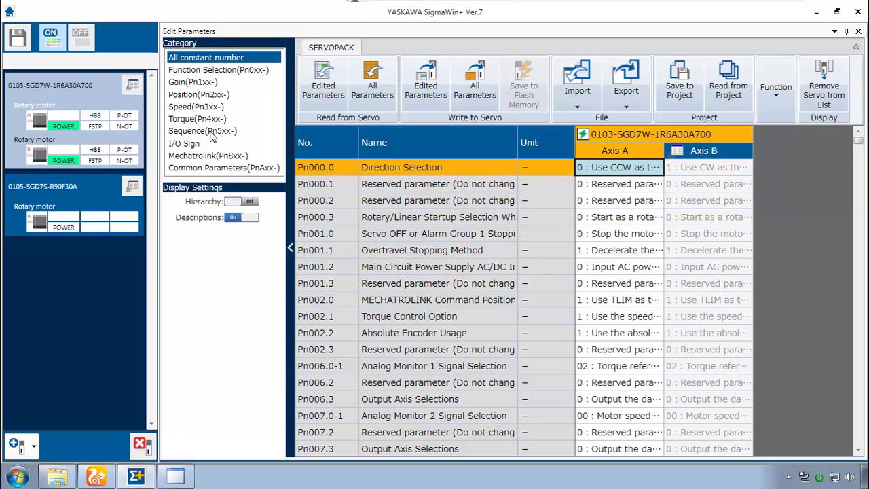
pyautogui.click(212, 133)
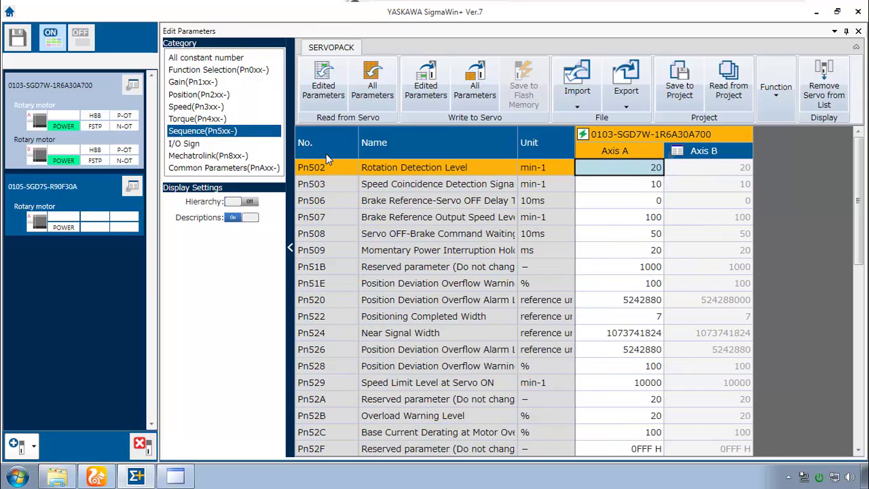
pyautogui.click(658, 302)
pyautogui.click(659, 302)
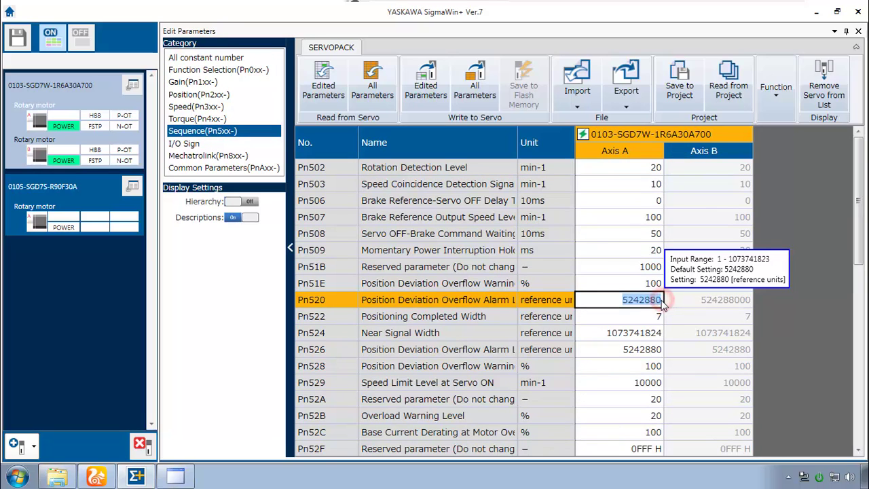
pyautogui.press('Return')
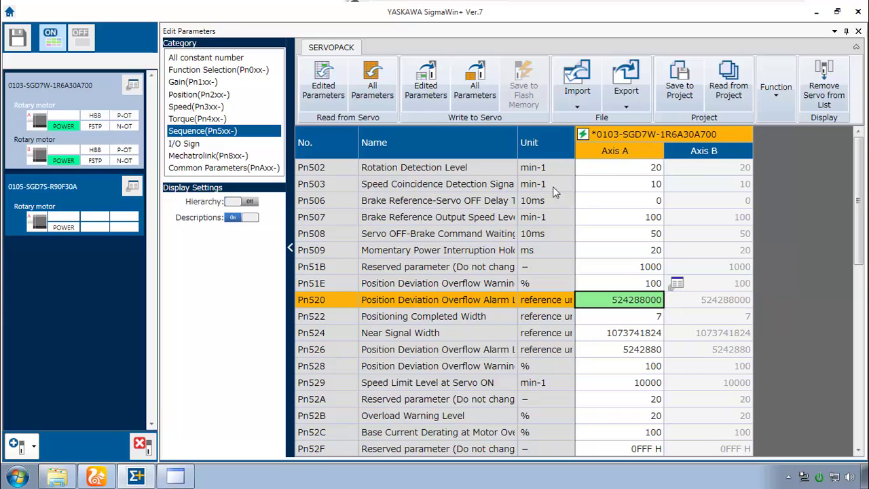
# Write the edited parameters to the servo, close the editor and confirm the temporary save.
pyautogui.click(434, 87)
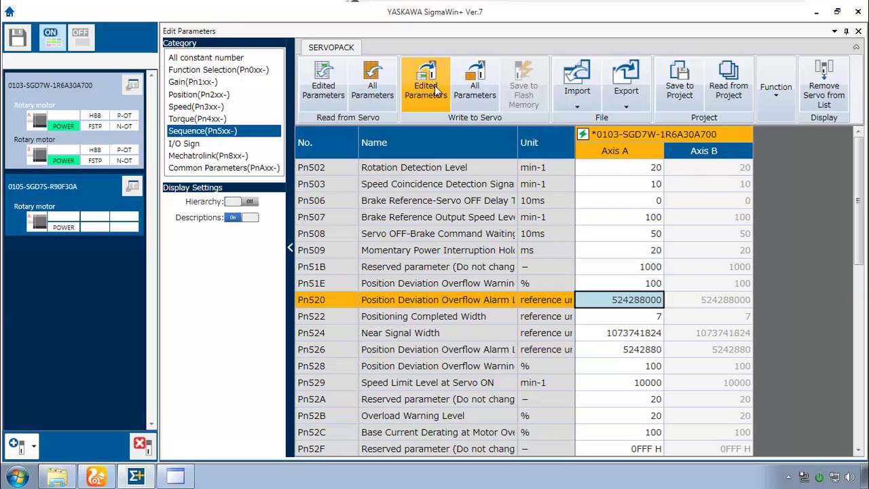
pyautogui.click(858, 30)
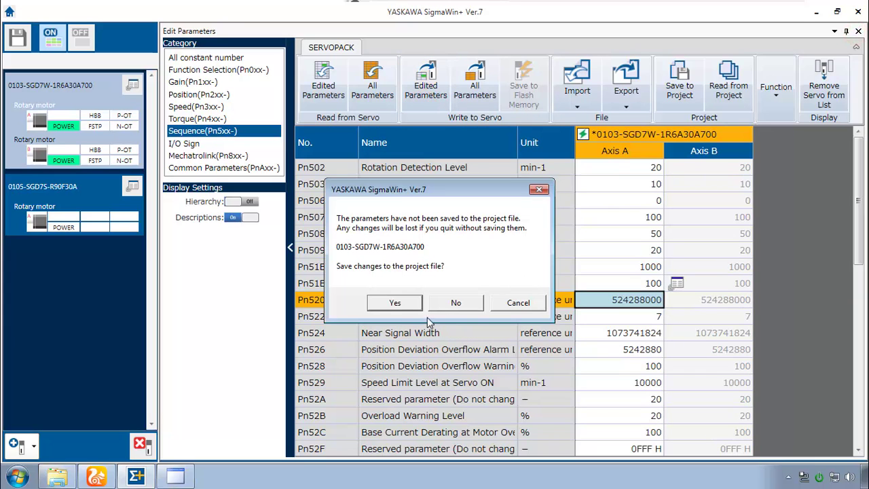
pyautogui.click(395, 305)
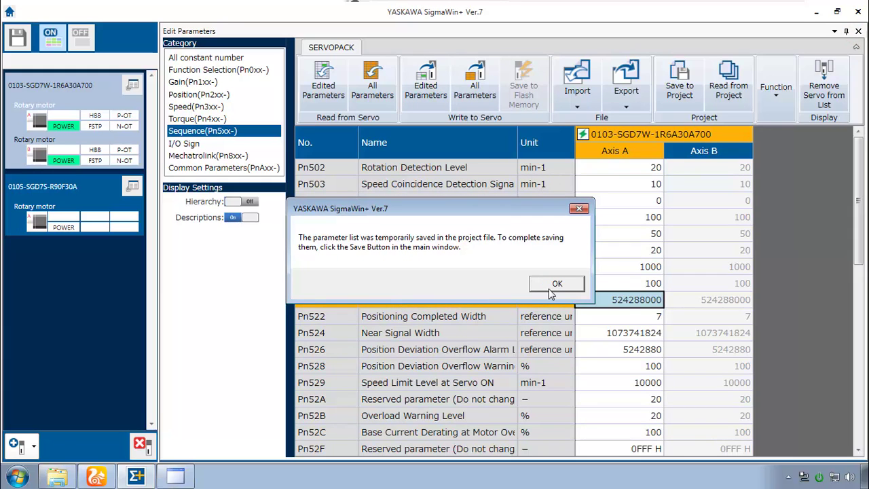
pyautogui.click(555, 291)
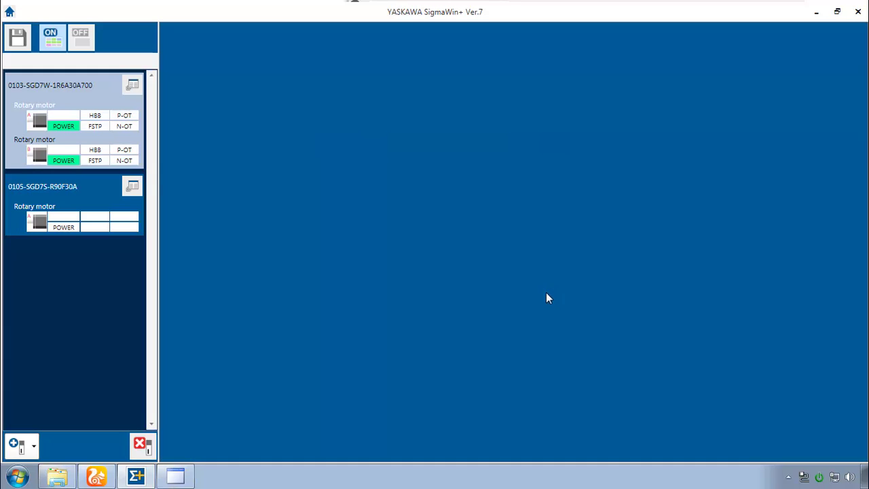
# Start Program JOG Operation for device 0103 and accept the safety warning.
pyautogui.click(133, 85)
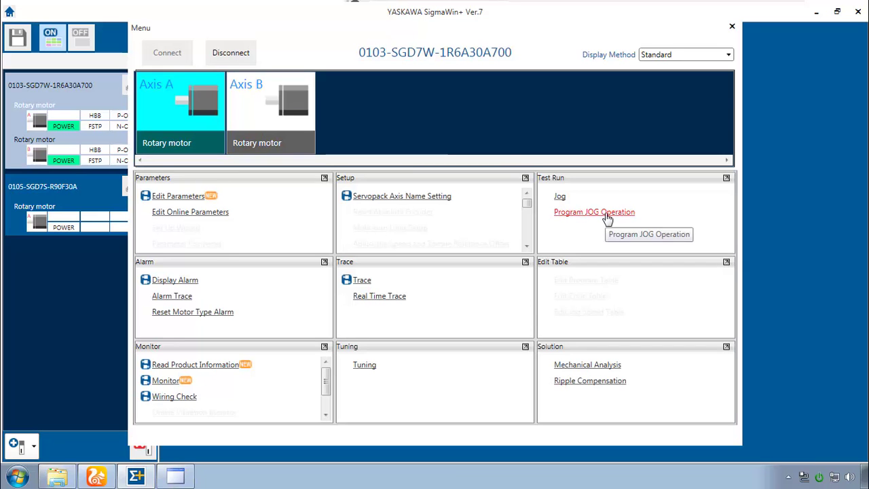
pyautogui.click(606, 216)
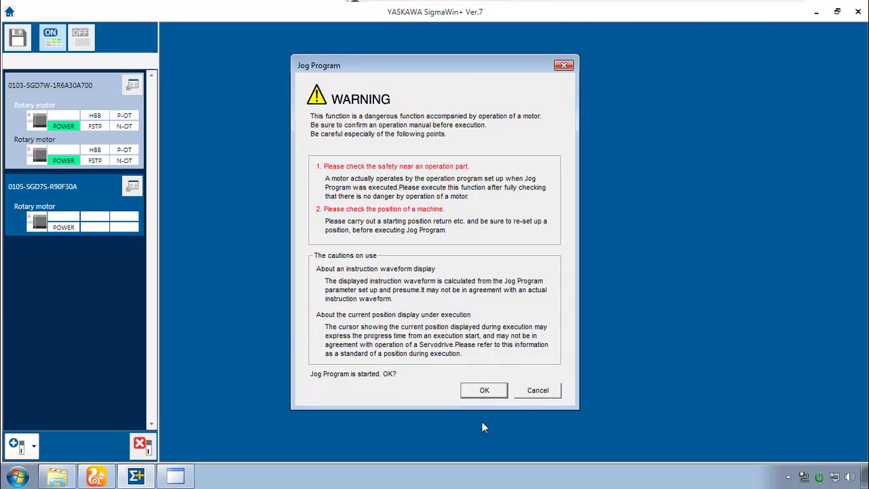
pyautogui.click(483, 390)
# Apply jog conditions: 167772160 travel distance, 3000 min-1 speed, 35 ms acceleration, 1000 ms wait.
pyautogui.click(516, 106)
pyautogui.write('1677721')
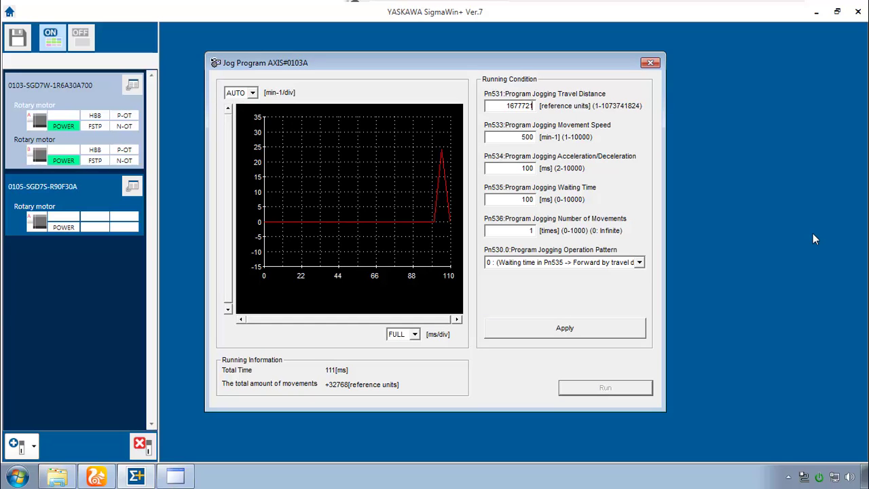
pyautogui.write('60')
pyautogui.press('Tab')
pyautogui.write('3')
pyautogui.press('Tab')
pyautogui.write('35')
pyautogui.press('Tab')
pyautogui.write('100')
pyautogui.click(549, 328)
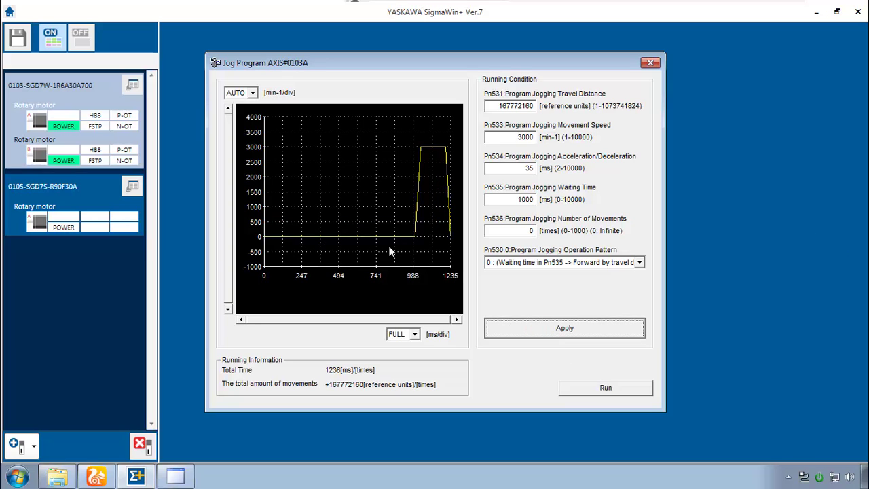
# Turn the servo on and start executing the jog program.
pyautogui.click(607, 390)
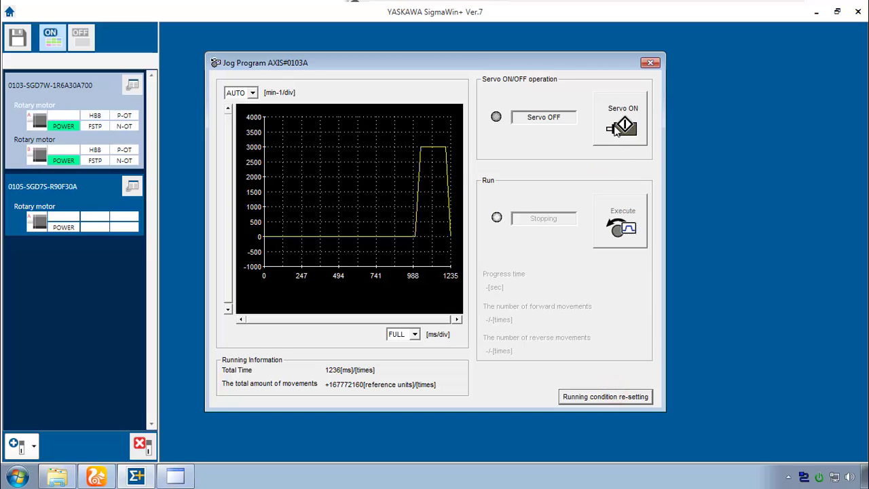
pyautogui.click(614, 128)
pyautogui.click(626, 245)
pyautogui.click(408, 277)
# Move the camera browser to the right and open the data trace from device 0103's menu.
pyautogui.hotkey('alt', 'Tab')
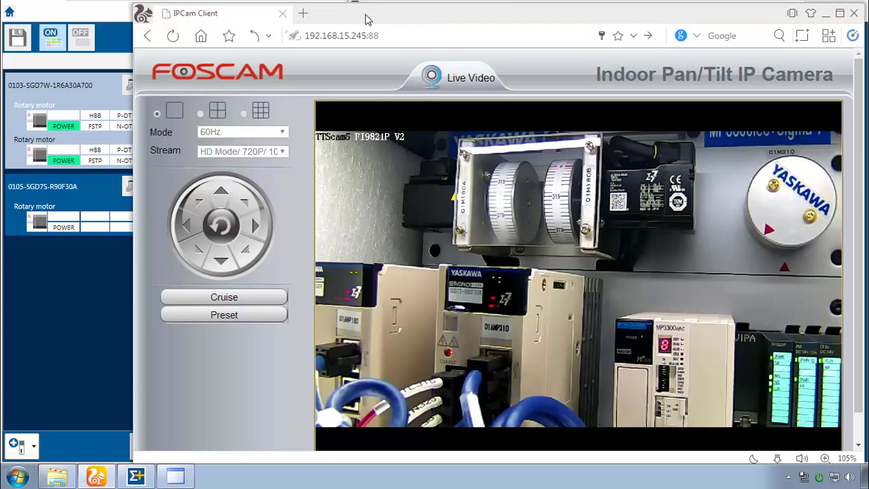
pyautogui.moveTo(352, 22); pyautogui.dragTo(578, 19)
pyautogui.click(577, 181)
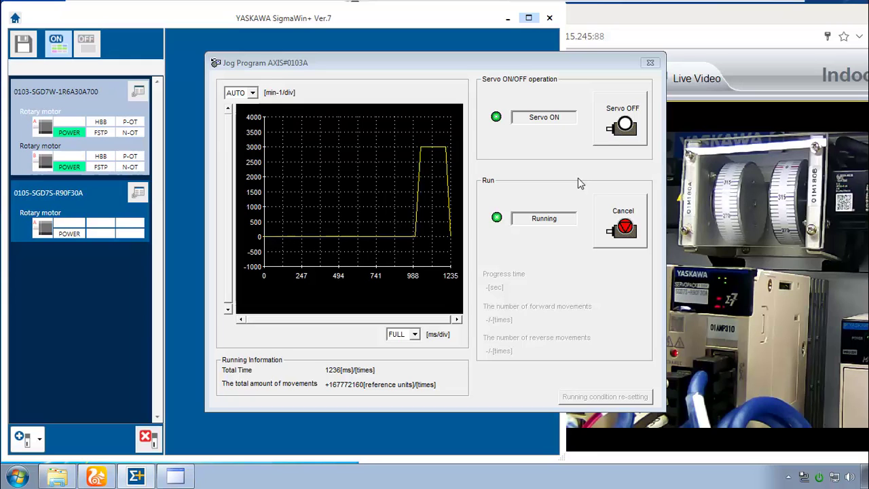
pyautogui.click(137, 94)
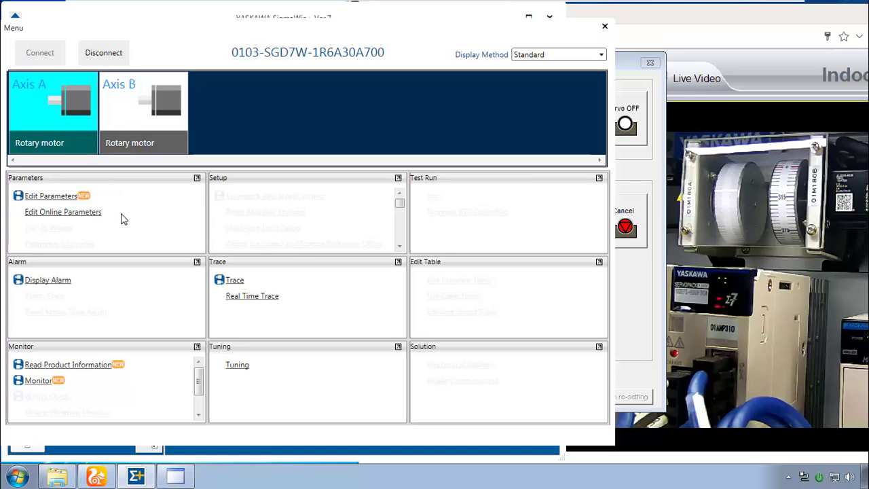
pyautogui.click(237, 285)
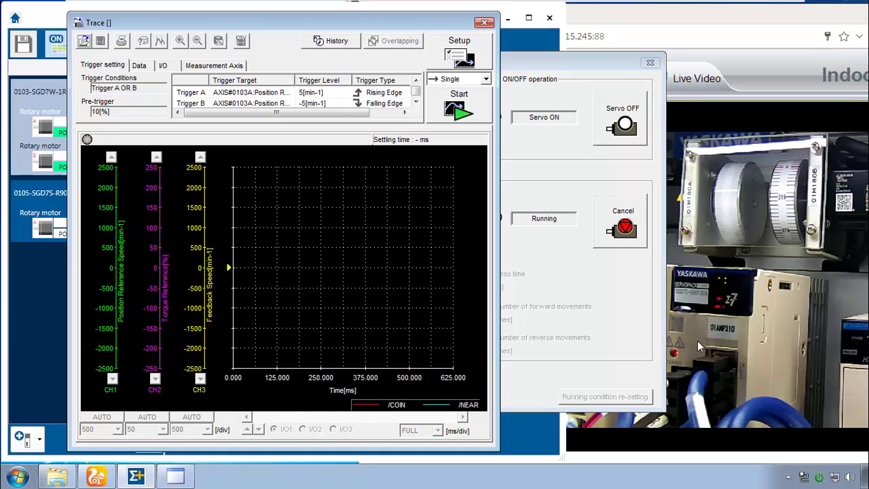
# Bring the live camera view forward and maximize it to fill the screen.
pyautogui.click(770, 22)
pyautogui.doubleClick(627, 7)
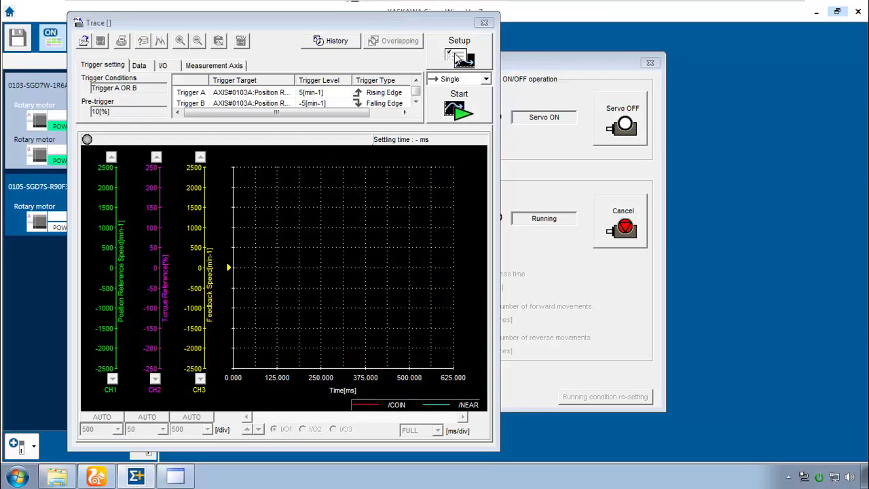
# In Trace Setting, apply the 'Checks position reference.' Auto Setting preset.
pyautogui.click(459, 57)
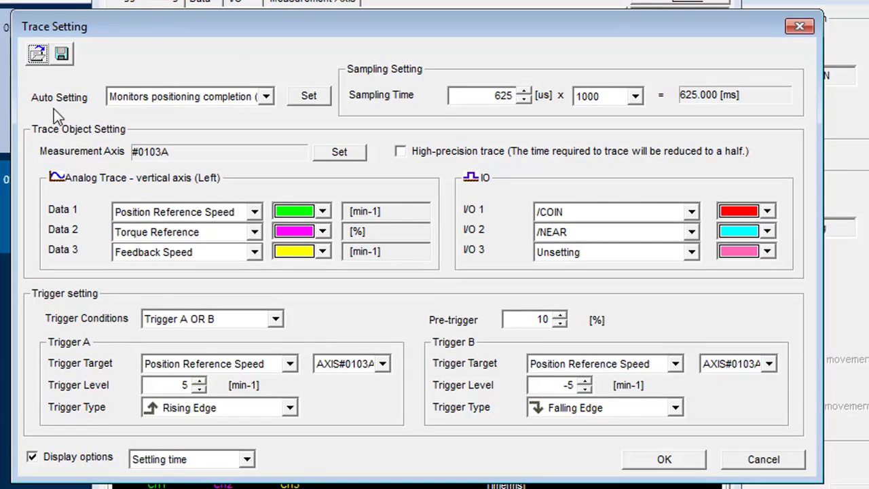
pyautogui.click(265, 99)
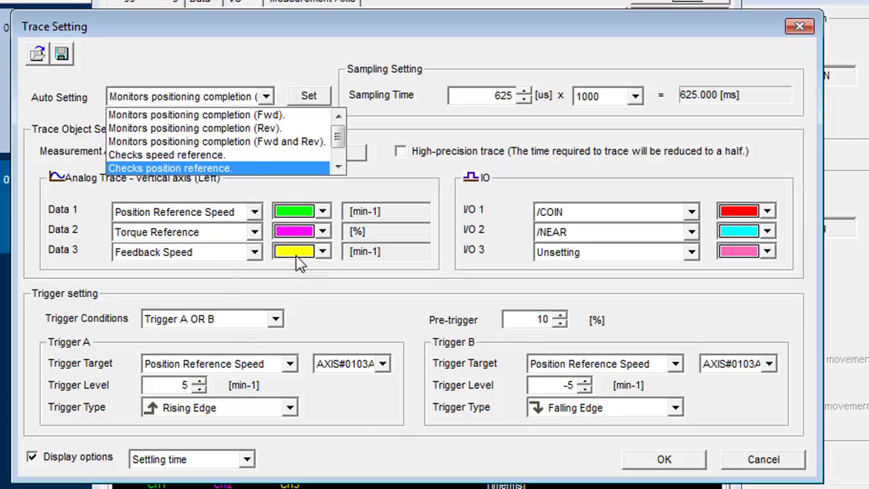
pyautogui.click(339, 167)
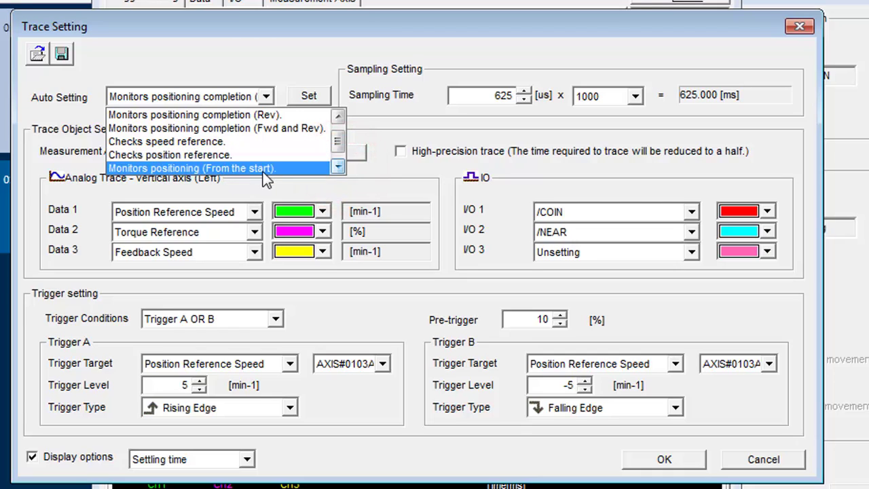
pyautogui.click(206, 156)
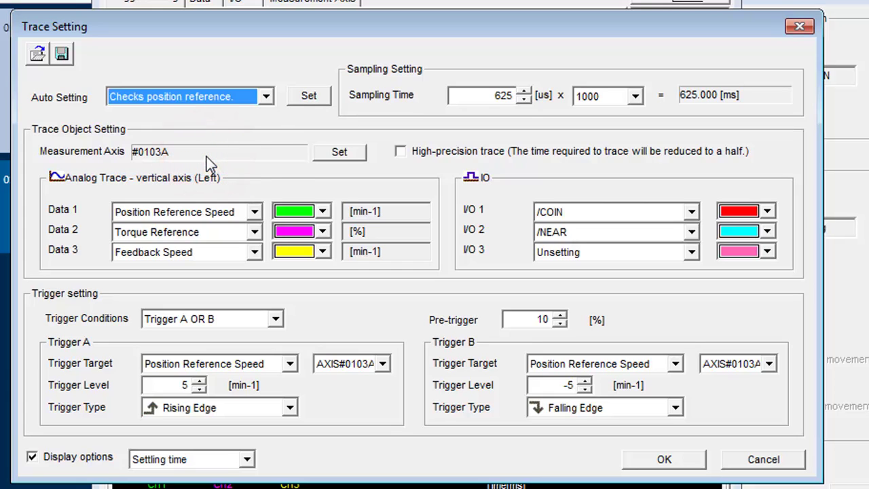
pyautogui.click(311, 99)
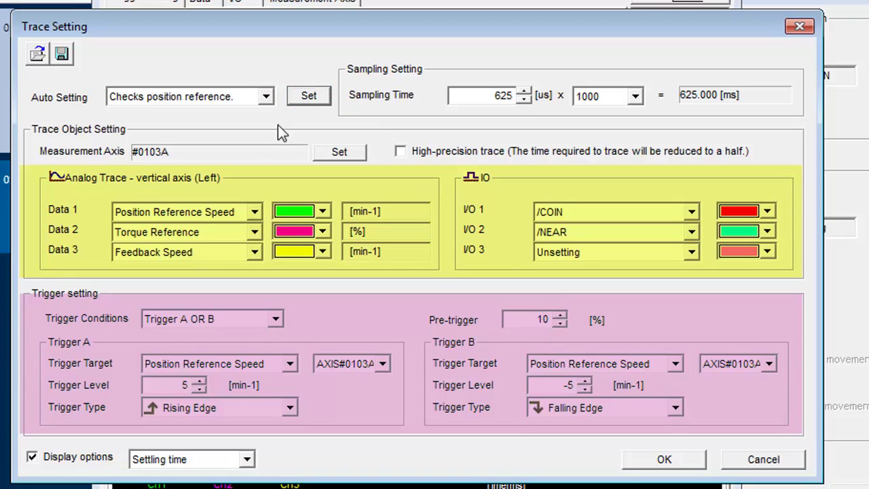
# Try the 'Monitors positioning (From the start)' preset, then reapply the position reference check preset.
pyautogui.click(266, 96)
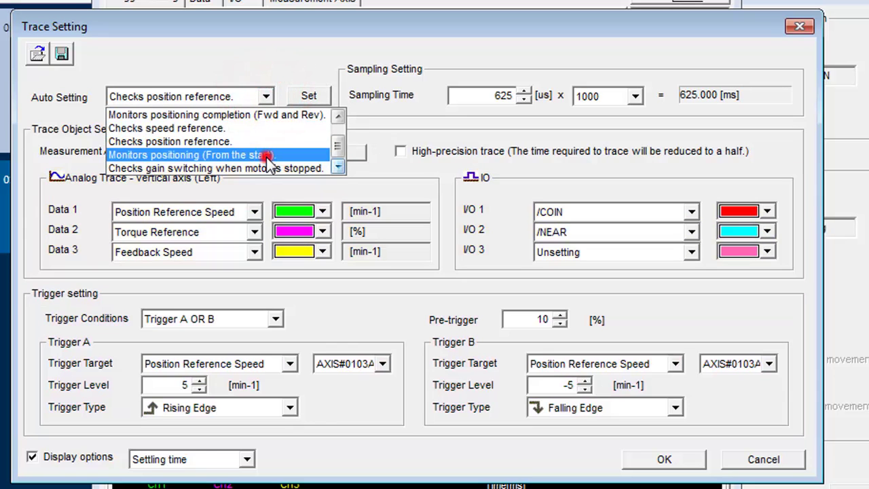
pyautogui.click(264, 155)
pyautogui.click(317, 98)
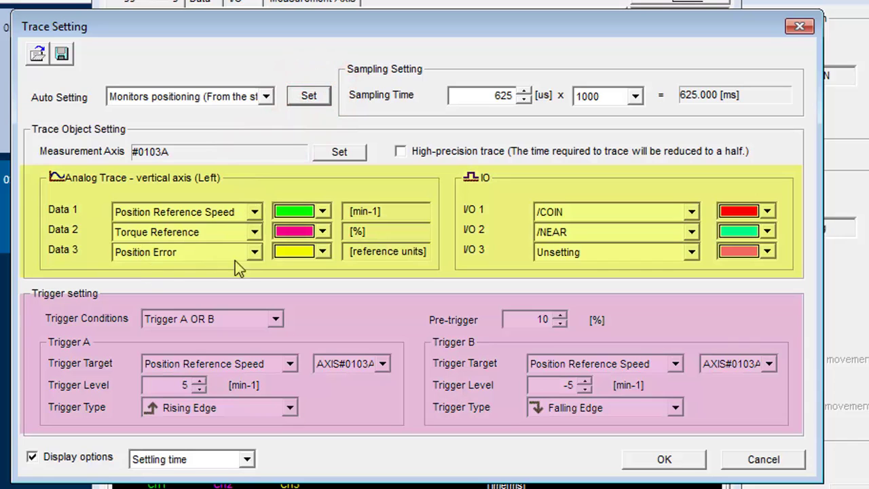
pyautogui.click(265, 96)
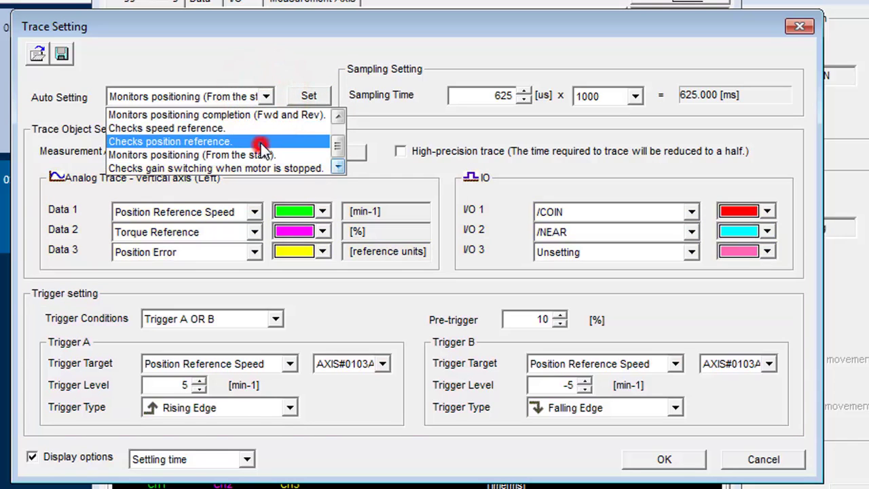
pyautogui.click(262, 148)
pyautogui.click(308, 96)
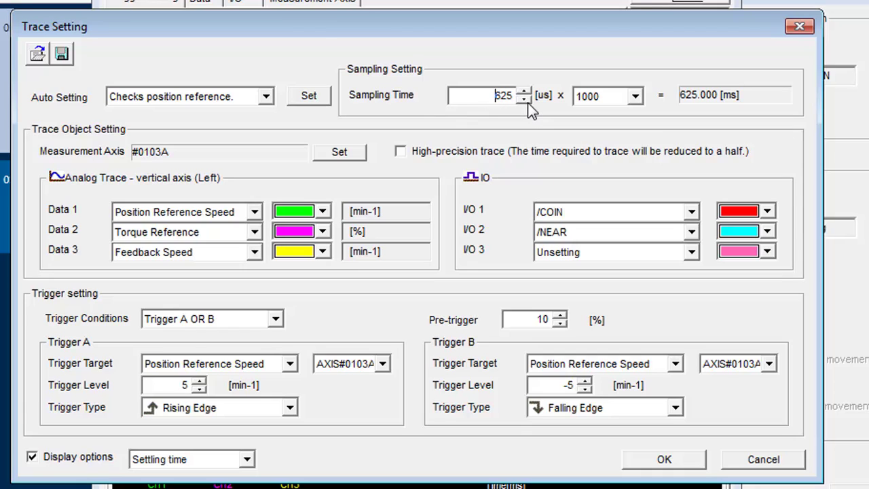
# Set the trace sampling time back to 625 µs.
pyautogui.press('Delete')
pyautogui.write('1')
pyautogui.click(525, 91)
pyautogui.click(525, 91)
pyautogui.click(525, 91)
pyautogui.click(525, 91)
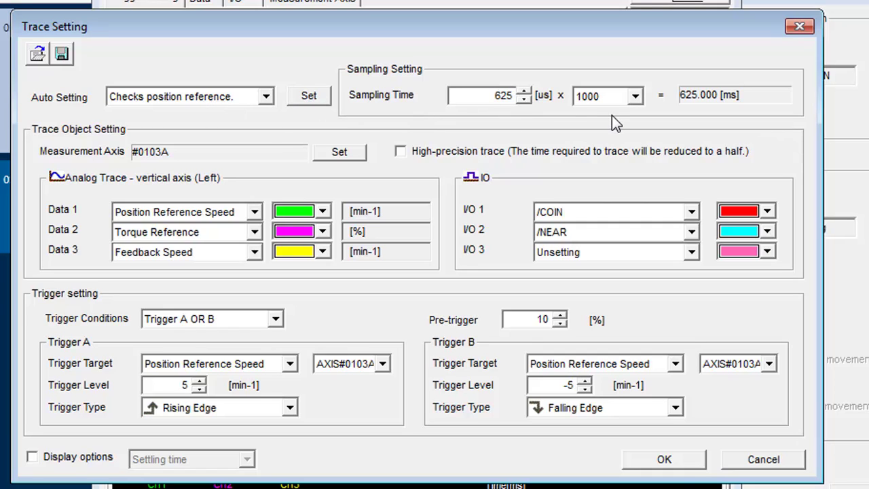
# Confirm the trace settings, start the trace capture, and bring the camera browser forward.
pyautogui.click(665, 458)
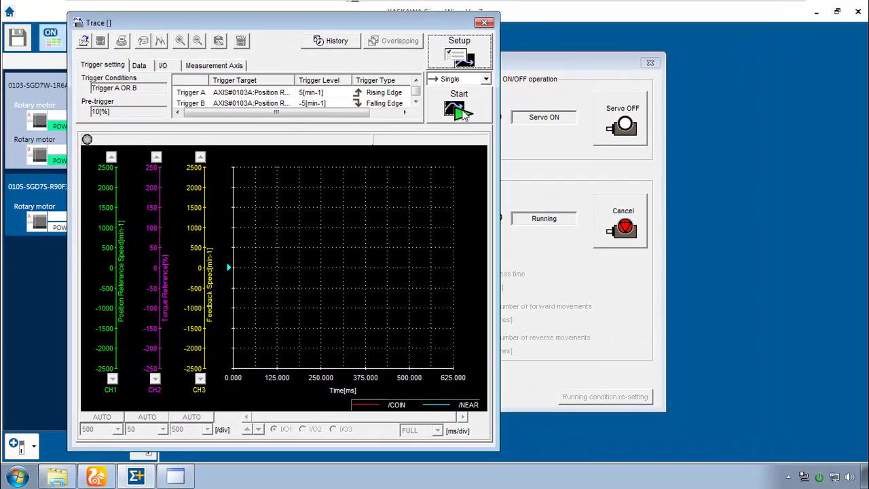
pyautogui.click(677, 76)
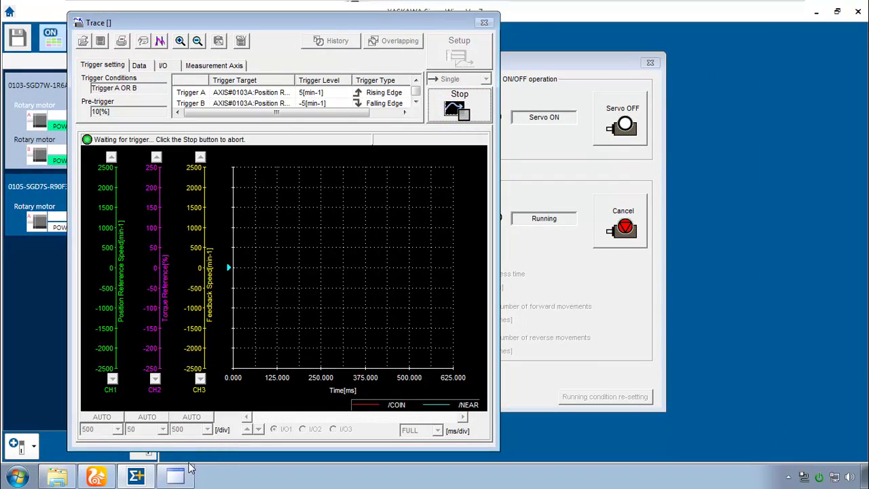
pyautogui.click(97, 477)
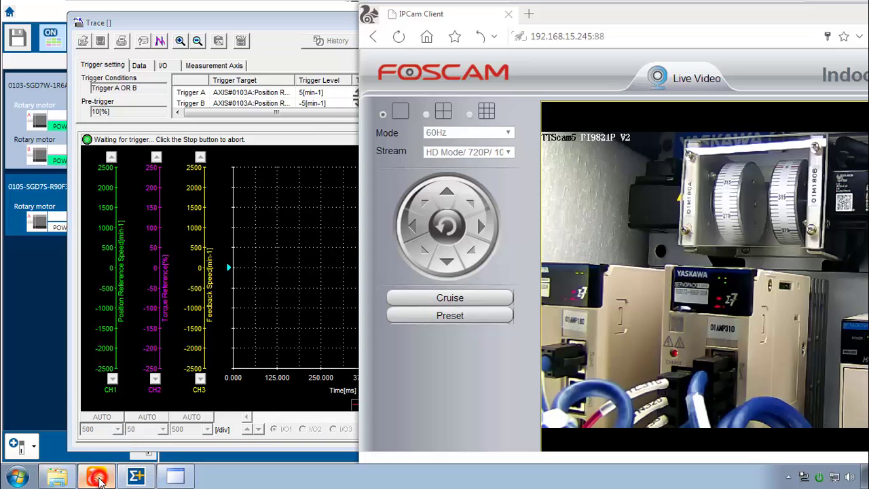
# Bring SigmaWin+ back in front of the camera browser to view the captured speed and torque waveforms.
pyautogui.click(296, 299)
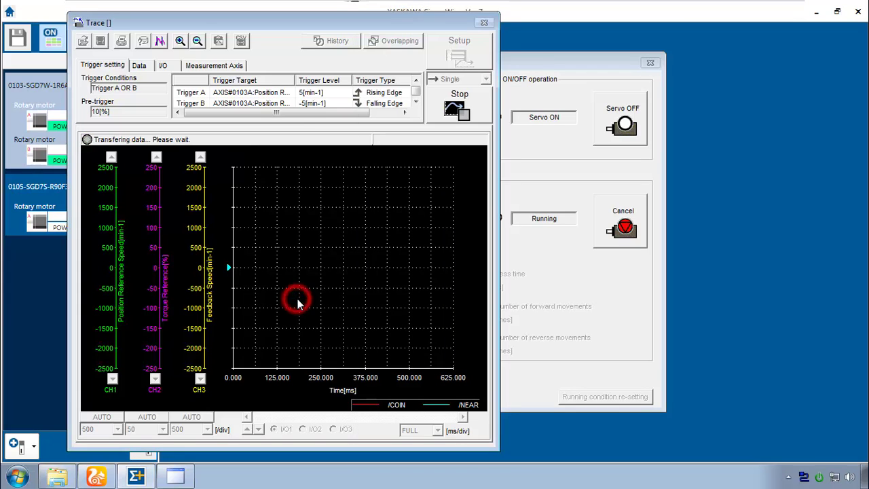
pyautogui.click(95, 479)
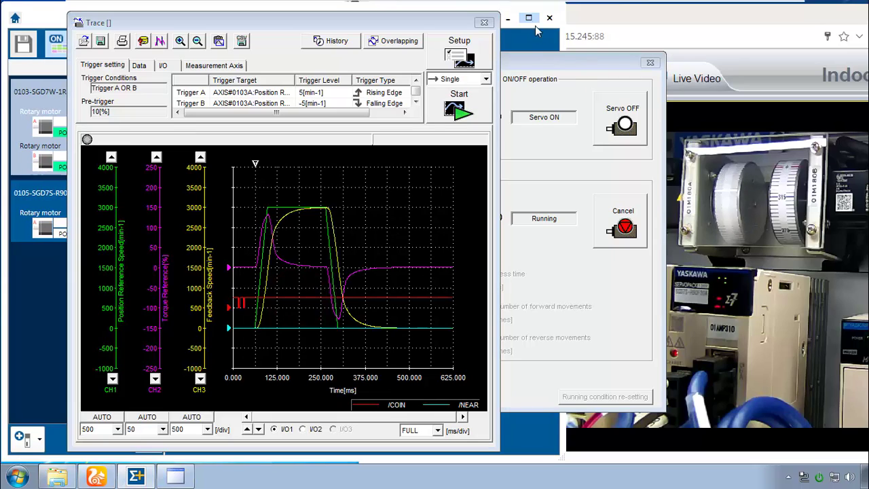
pyautogui.click(268, 129)
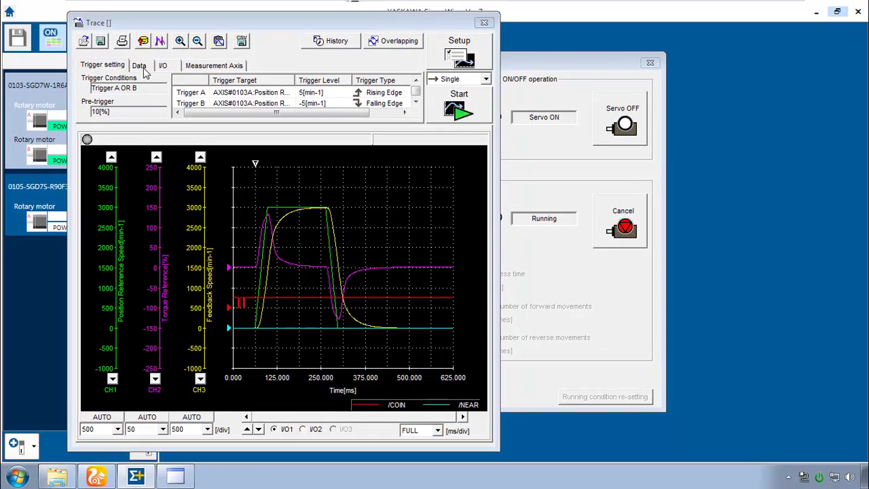
pyautogui.click(145, 65)
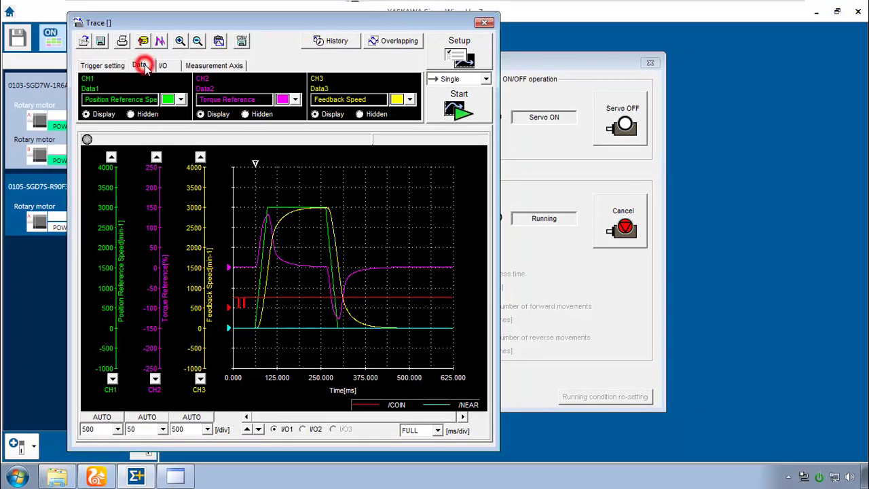
pyautogui.click(130, 114)
pyautogui.click(98, 115)
pyautogui.click(130, 114)
pyautogui.click(93, 114)
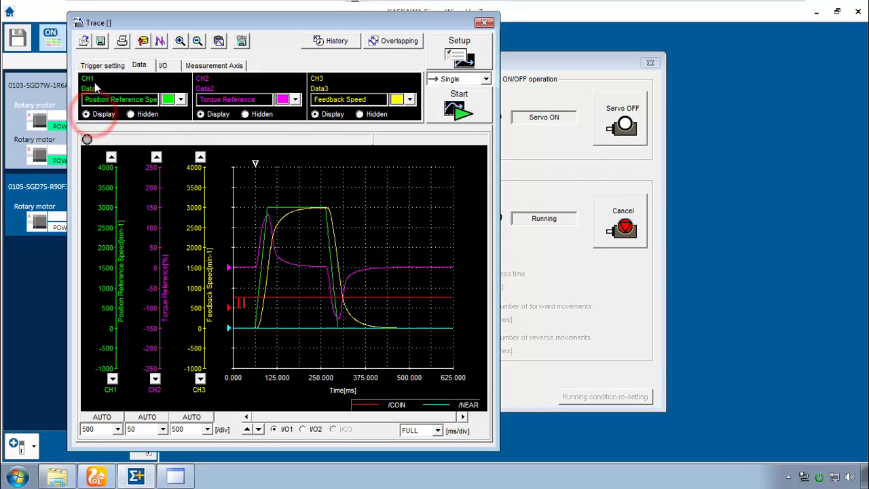
pyautogui.click(244, 114)
pyautogui.click(202, 114)
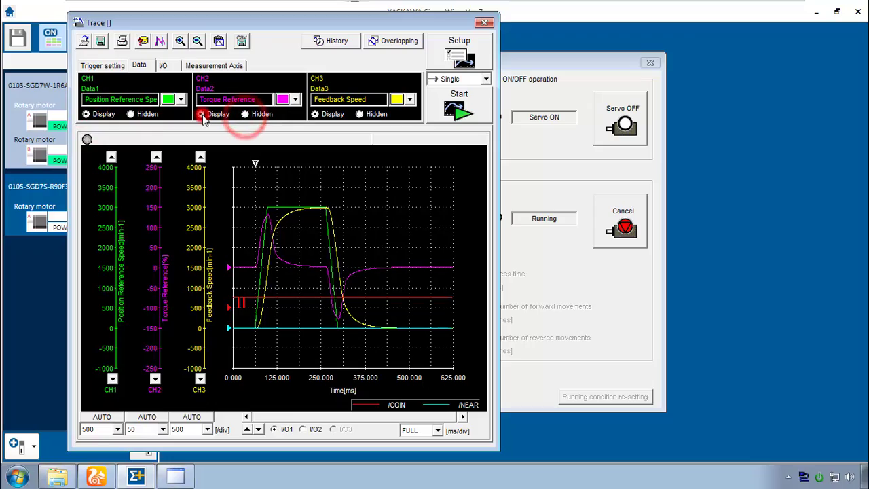
pyautogui.click(102, 66)
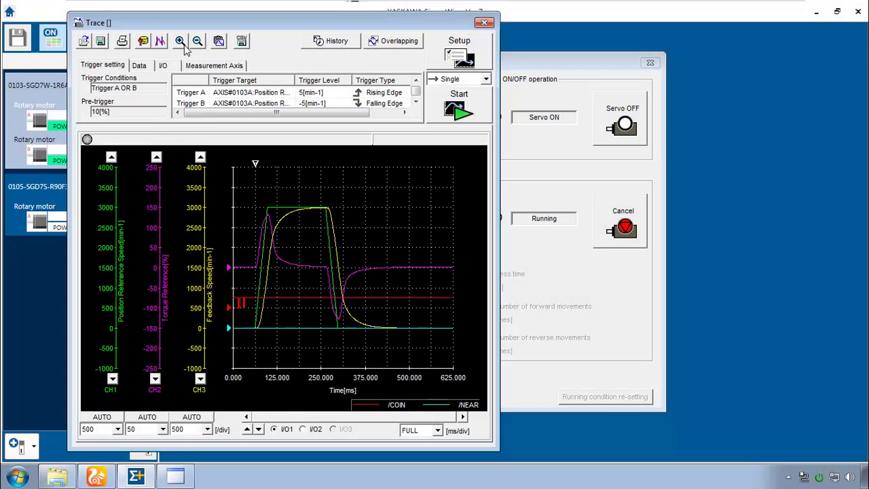
pyautogui.click(181, 42)
# Zoom the trace onto the rising edge of the waveforms and turn on the measurement cursors.
pyautogui.click(180, 42)
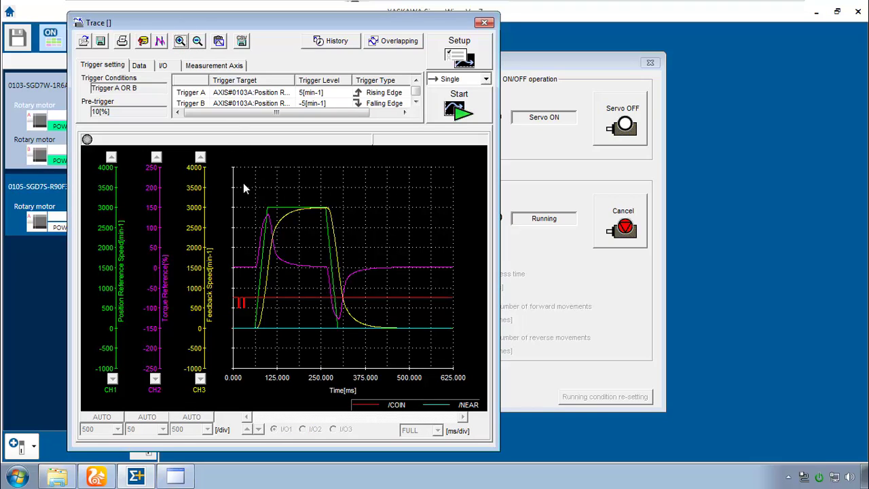
pyautogui.moveTo(241, 184); pyautogui.dragTo(286, 334)
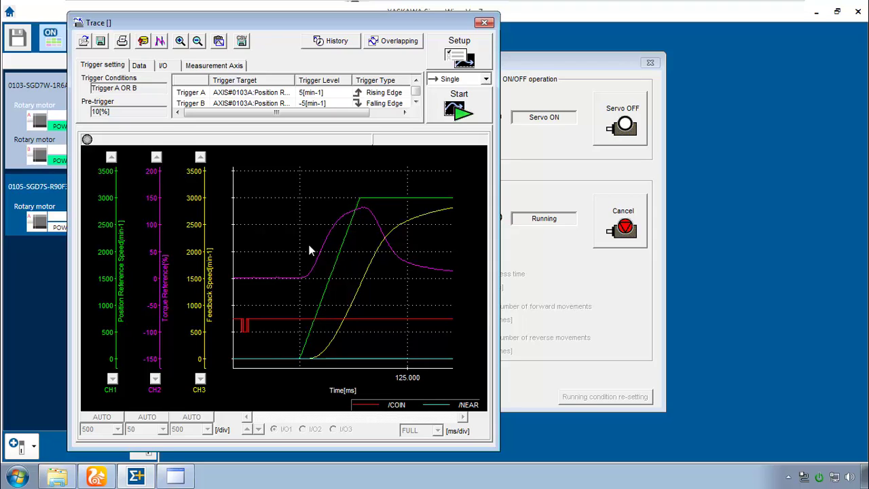
pyautogui.click(162, 42)
# Place cursor A at the ramp start (62.03 ms) and cursor B at the torque peak (97.62 ms).
pyautogui.click(160, 42)
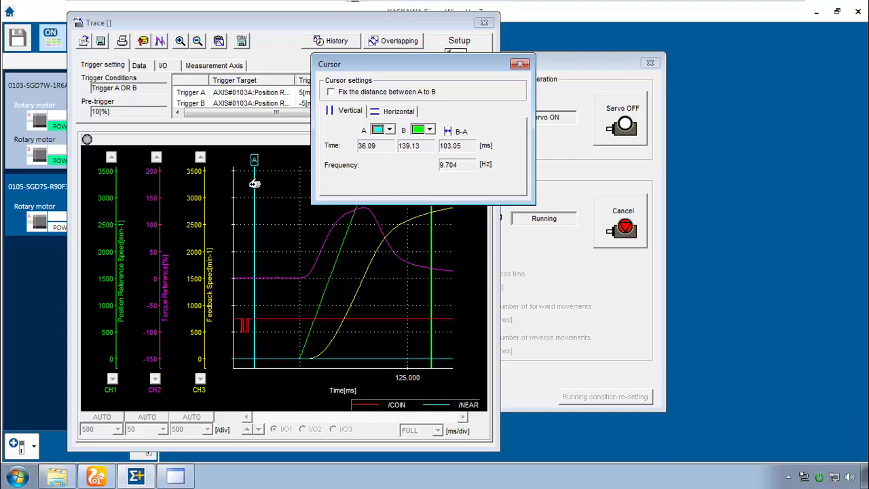
pyautogui.moveTo(255, 183); pyautogui.dragTo(298, 190)
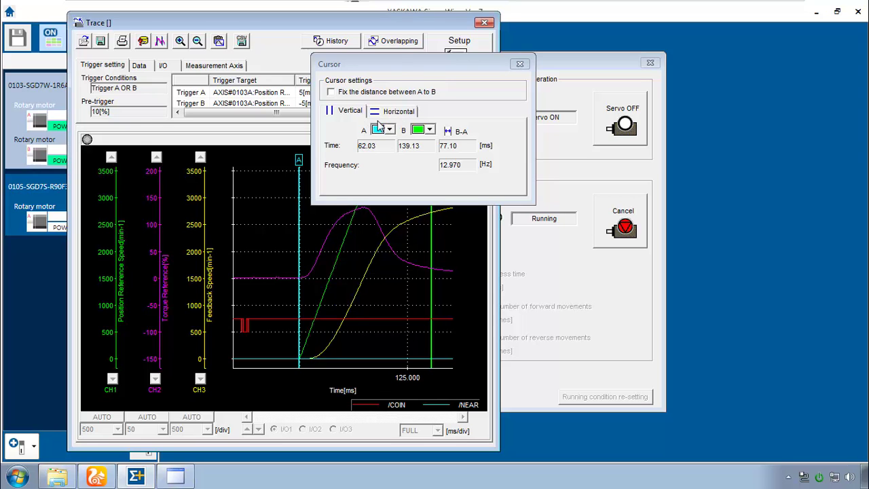
pyautogui.moveTo(411, 62); pyautogui.dragTo(602, 86)
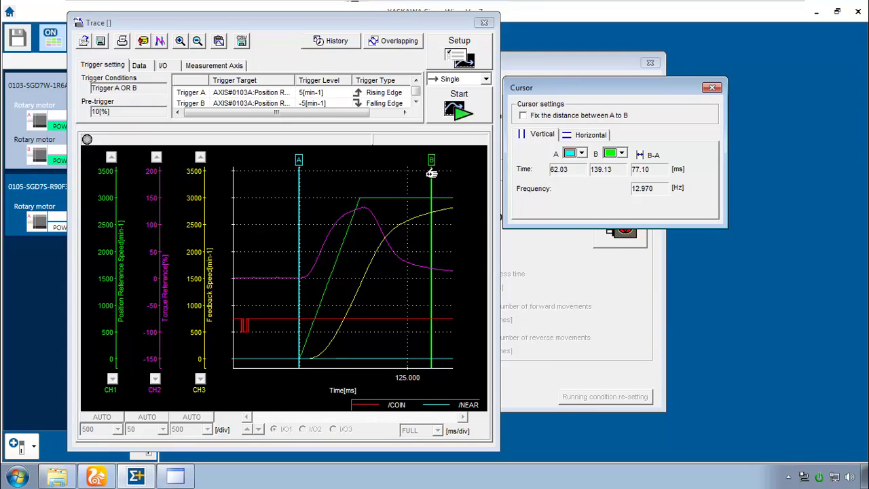
pyautogui.moveTo(431, 174); pyautogui.dragTo(359, 179)
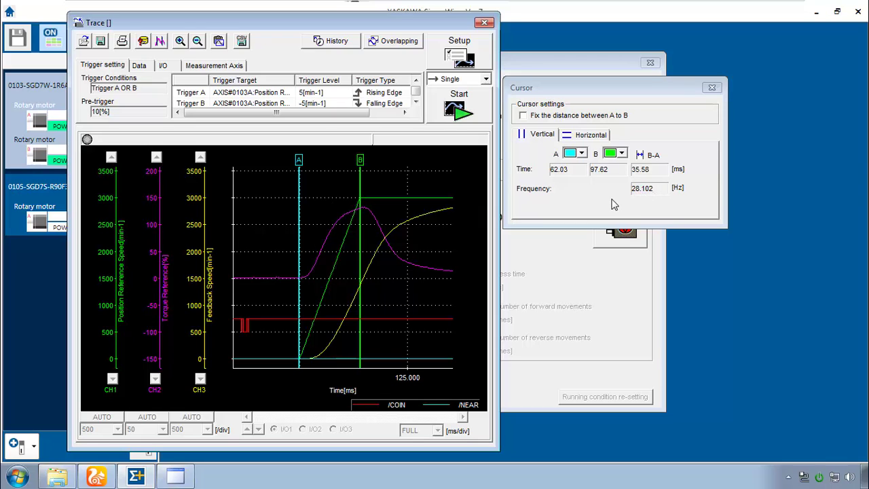
# Zoom in and back out to the full trace, then drag cursor B to 196.89 ms, 9.03 ms from A.
pyautogui.click(180, 41)
pyautogui.moveTo(266, 198); pyautogui.dragTo(272, 203)
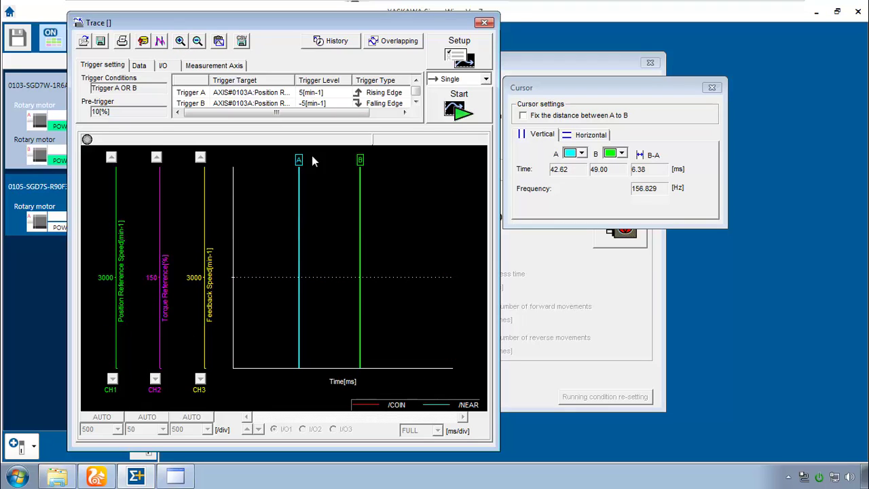
pyautogui.click(197, 42)
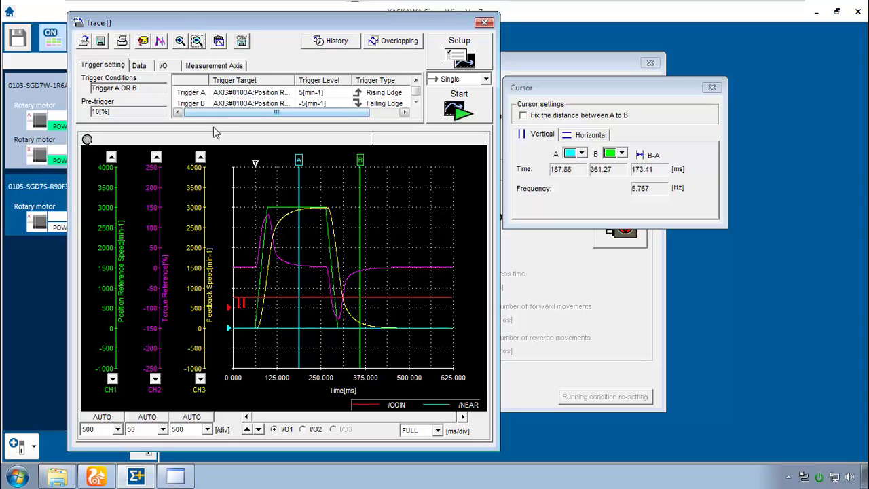
pyautogui.click(258, 169)
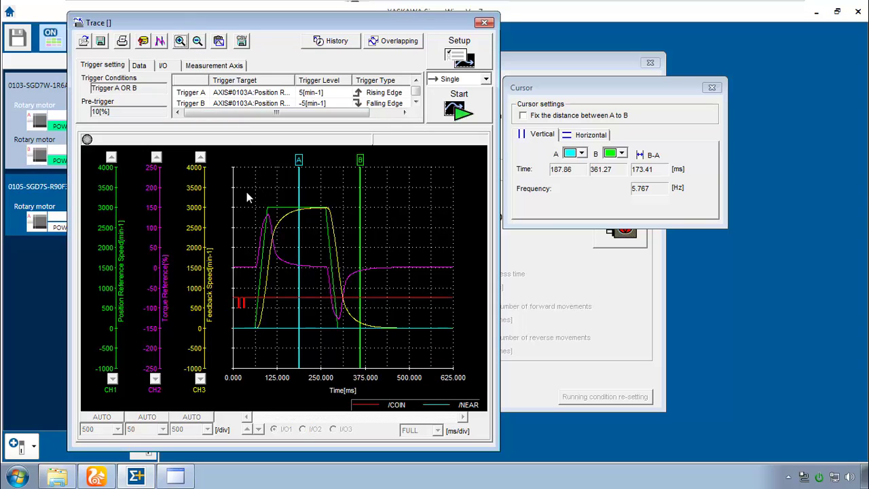
pyautogui.moveTo(245, 192); pyautogui.dragTo(279, 333)
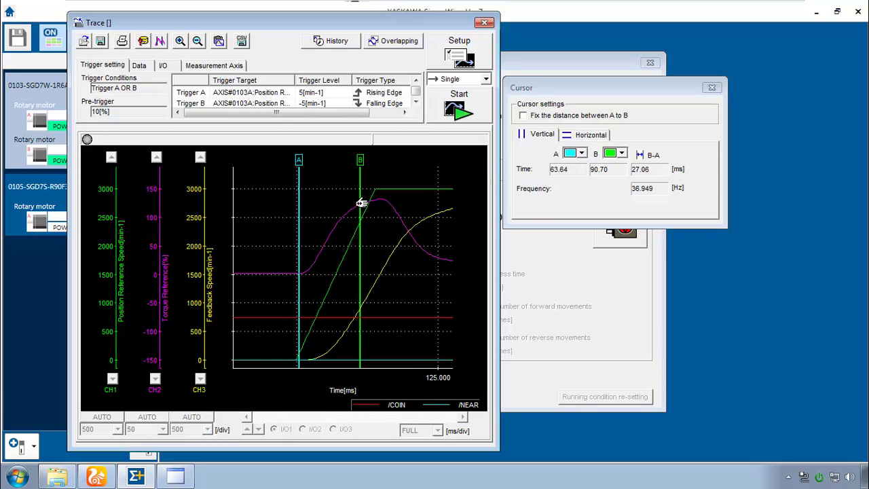
pyautogui.click(197, 40)
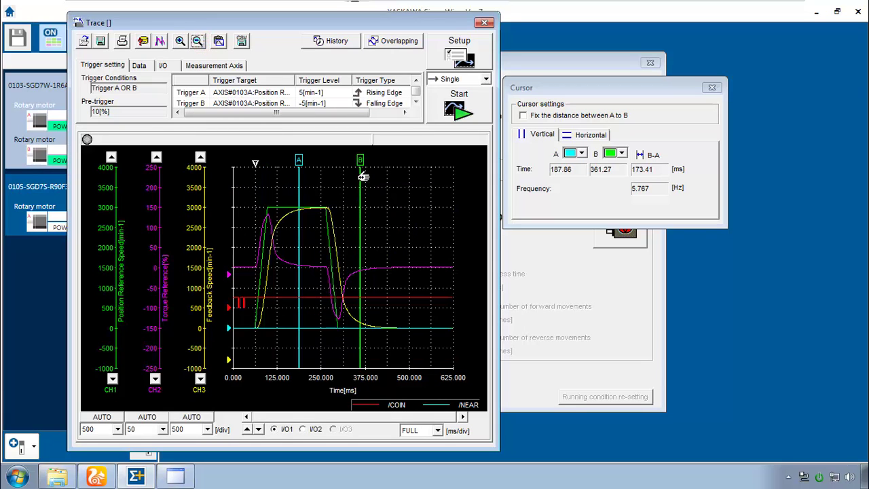
pyautogui.moveTo(359, 177); pyautogui.dragTo(306, 178)
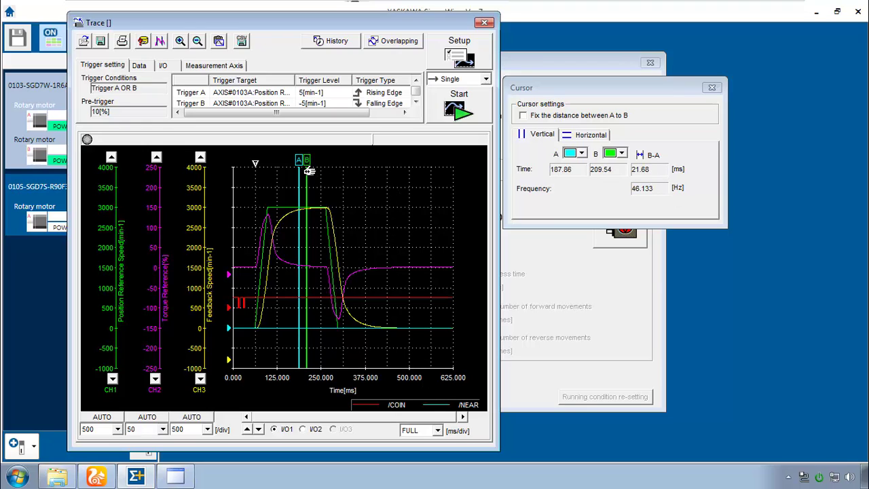
pyautogui.moveTo(307, 173); pyautogui.dragTo(301, 173)
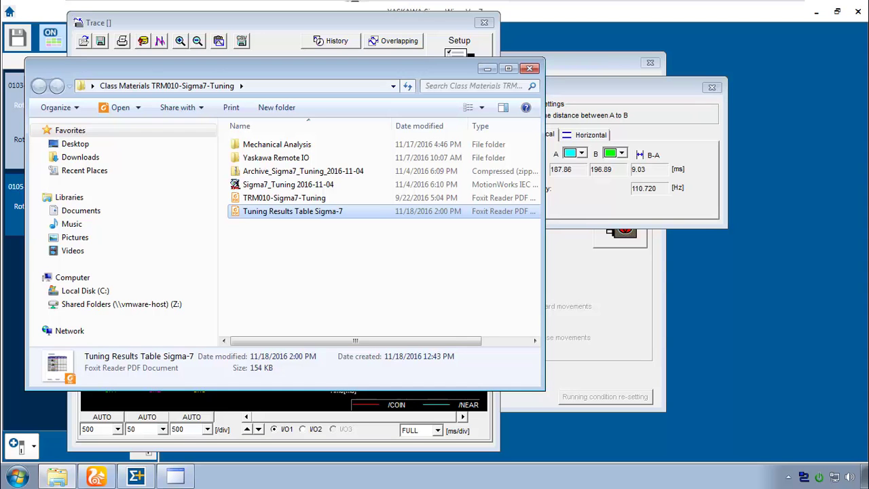
# Open the Tuning Results Table Sigma-7 PDF and start Typewriter text in the X_Axis Position Settling Time cell.
pyautogui.doubleClick(258, 213)
pyautogui.moveTo(219, 350); pyautogui.dragTo(223, 277)
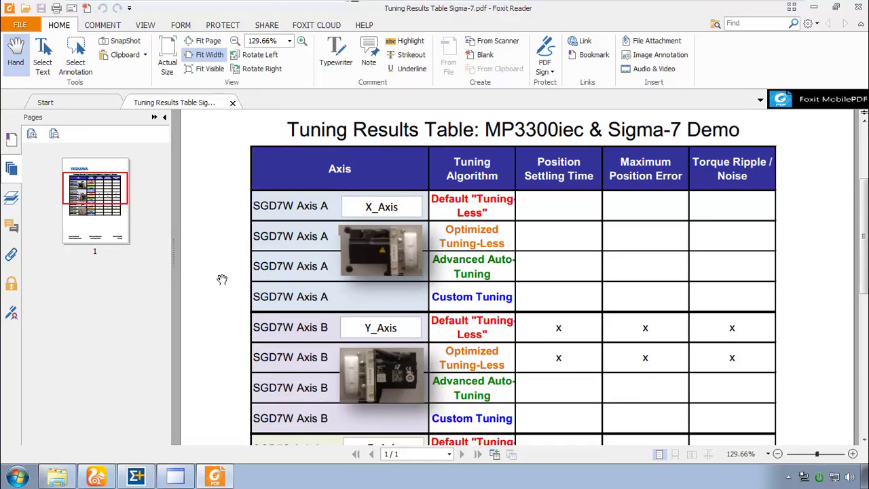
pyautogui.click(335, 60)
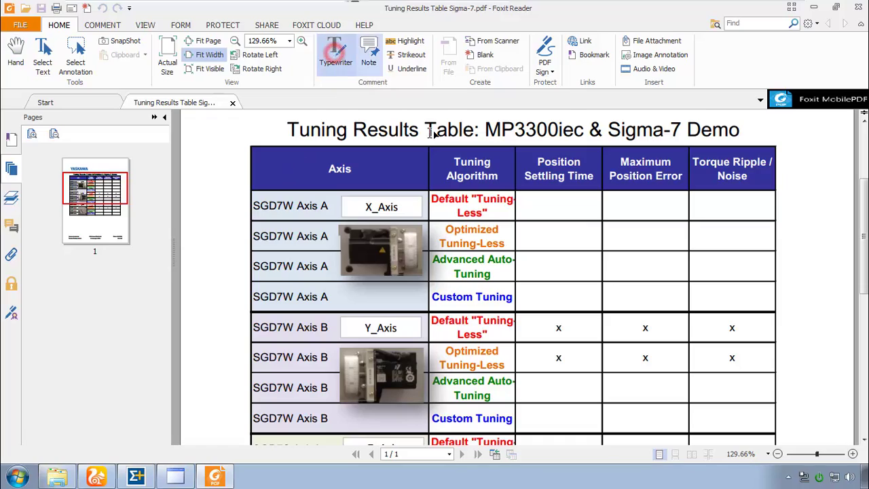
pyautogui.click(526, 209)
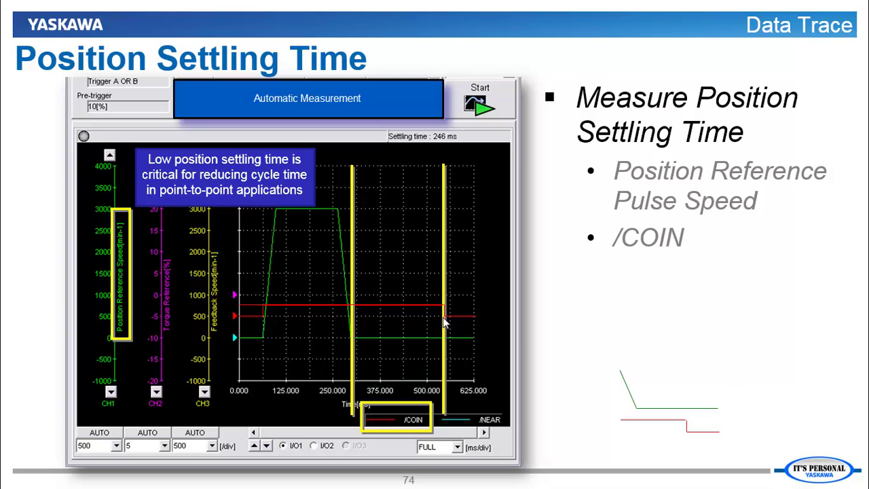
# Advance the slide to show red arrows at the speed settling point and the /COIN switch.
pyautogui.click(787, 388)
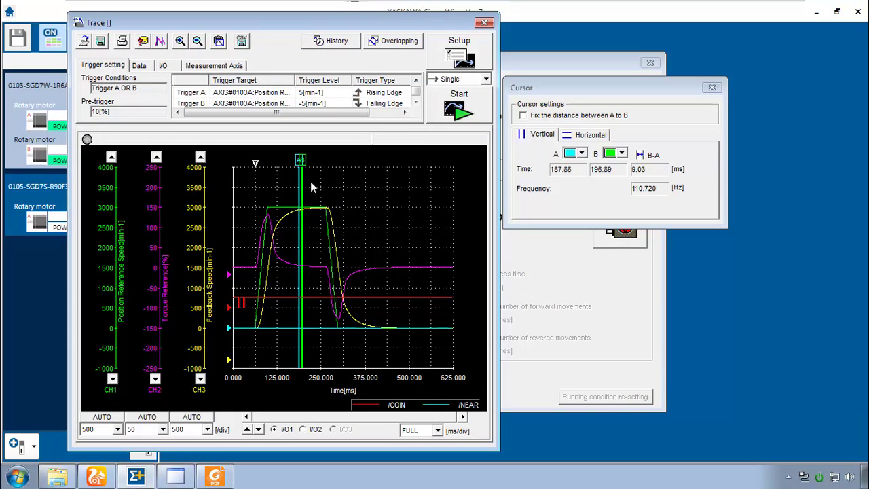
# Put cursor B on the /COIN edge and cursor A at move end, measuring 236.63 ms.
pyautogui.moveTo(302, 160); pyautogui.dragTo(420, 174)
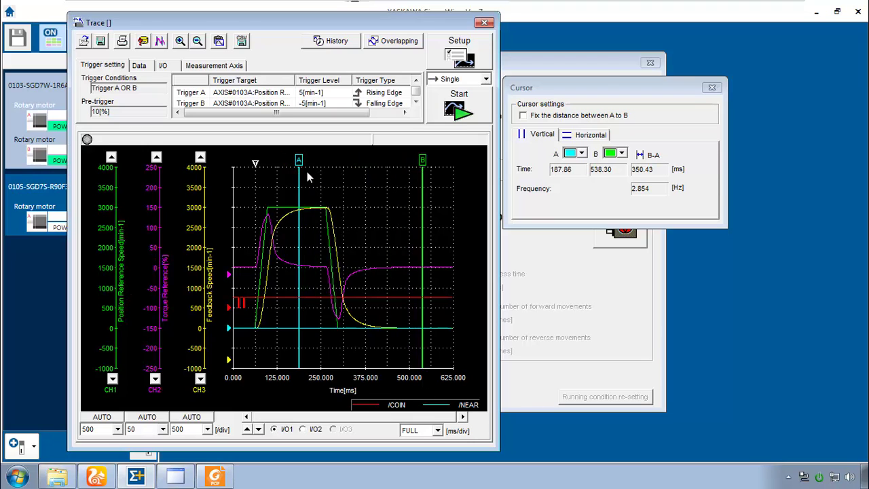
pyautogui.moveTo(299, 174); pyautogui.dragTo(338, 174)
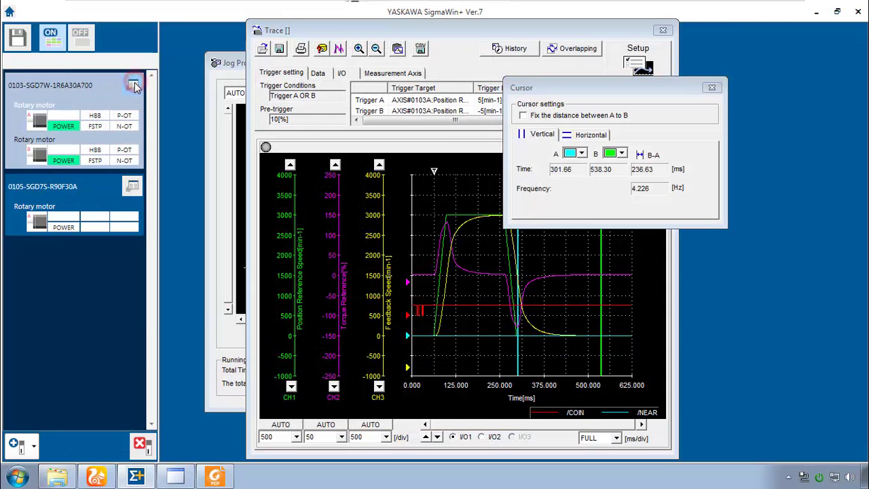
# In the Sequence (Pn5xx) parameters, set Axis A's Pn522 Positioning Completed Width from 7 to 4660.
pyautogui.click(133, 85)
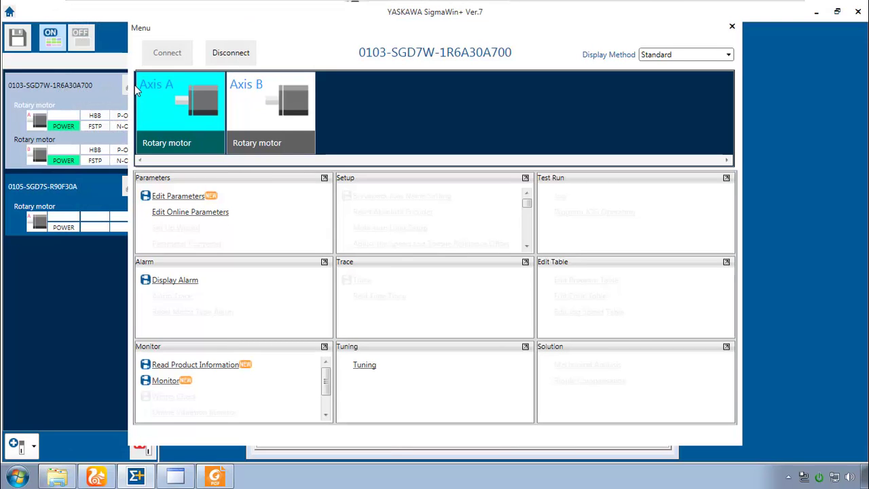
pyautogui.click(157, 196)
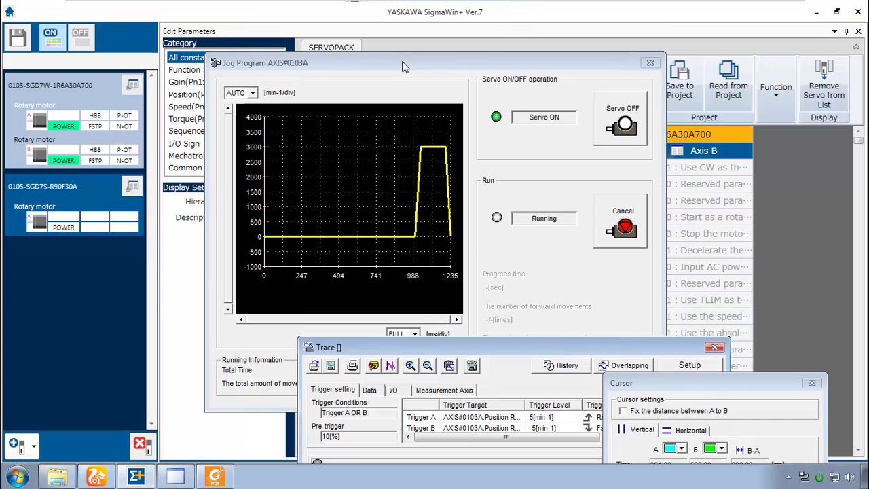
pyautogui.moveTo(403, 68); pyautogui.dragTo(414, 366)
pyautogui.click(196, 132)
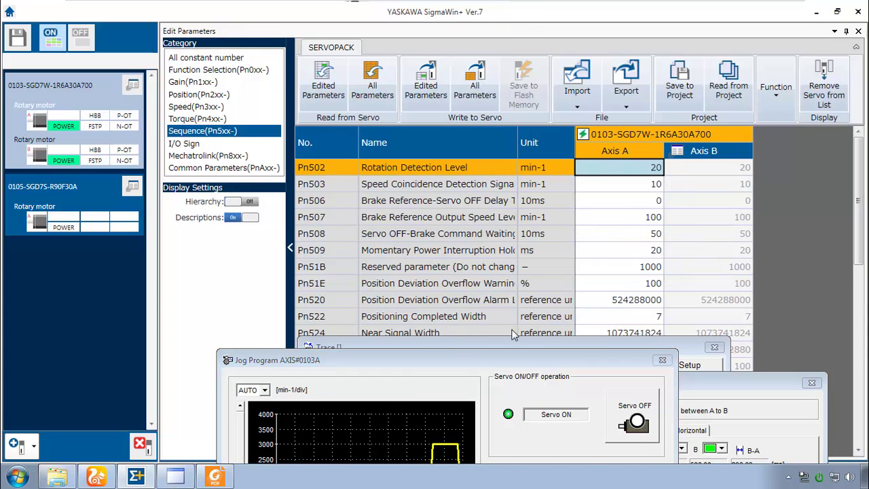
pyautogui.click(647, 319)
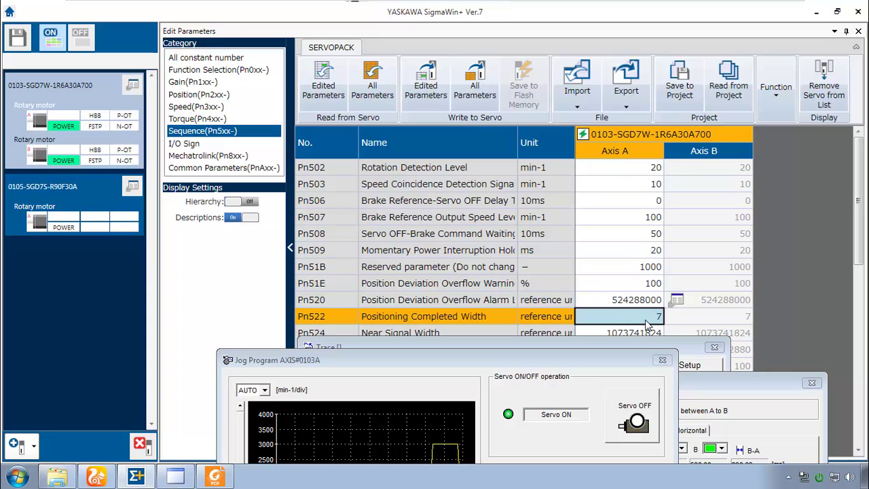
pyautogui.doubleClick(638, 320)
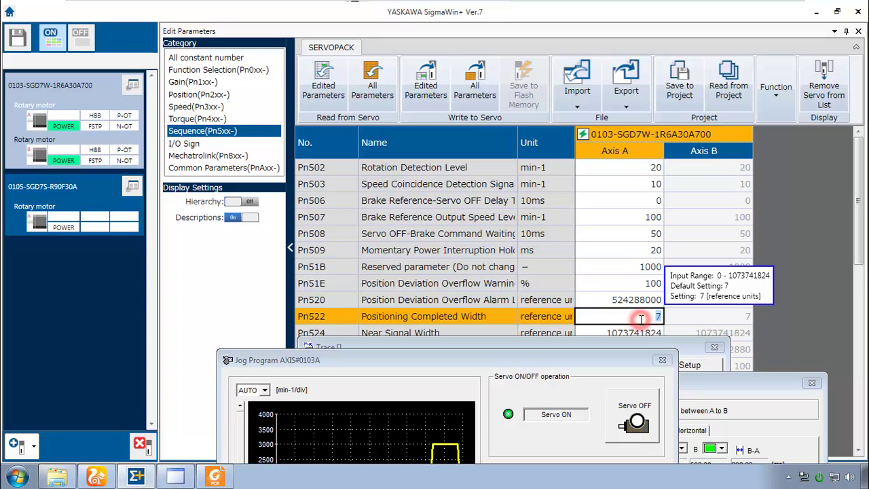
pyautogui.write('4660')
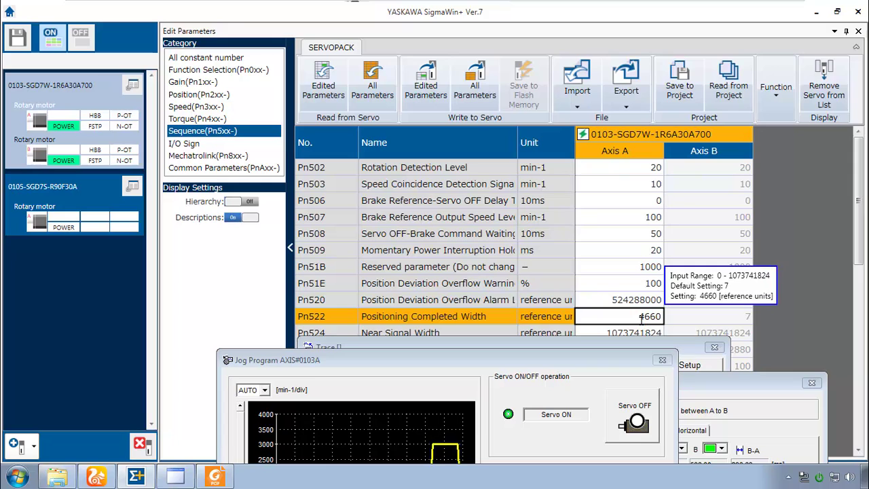
pyautogui.press('Return')
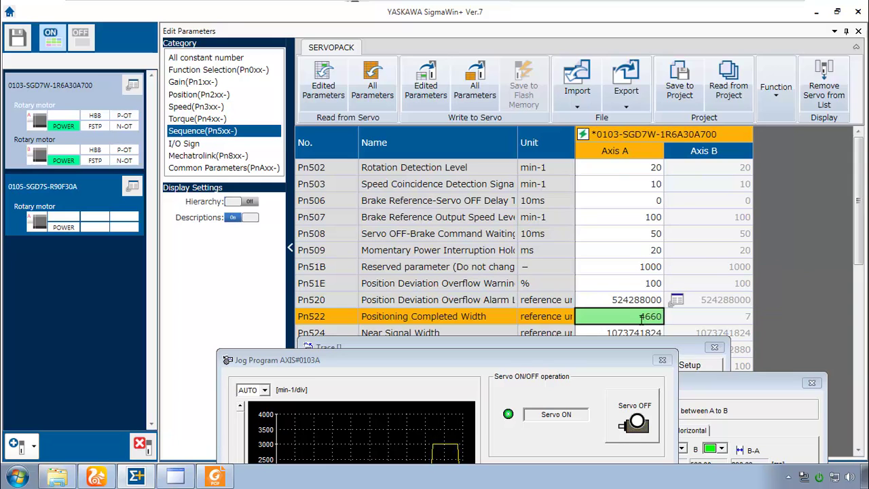
# Write the edited Pn522 value to the servo and capture a new trace, discarding the old graph.
pyautogui.click(425, 98)
pyautogui.click(97, 477)
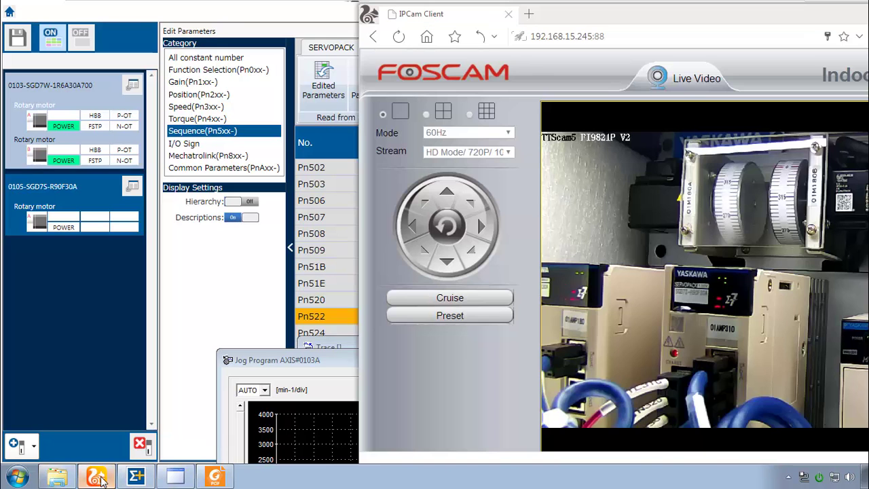
pyautogui.click(96, 477)
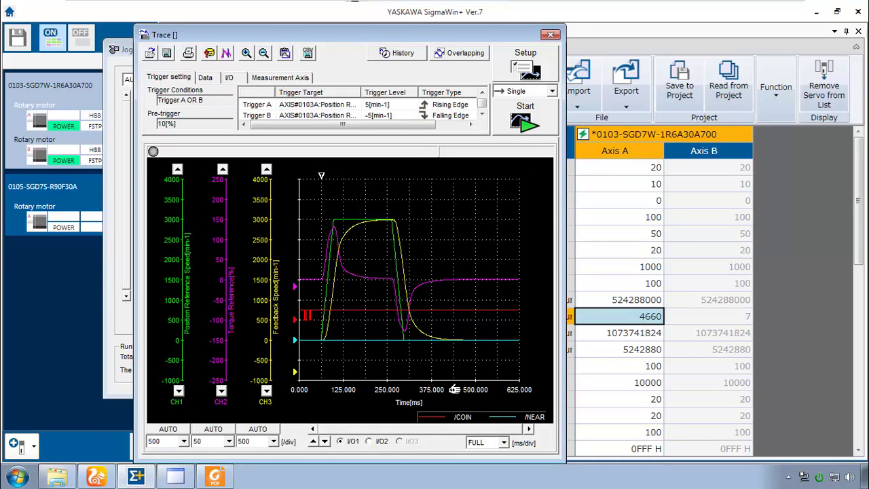
pyautogui.click(522, 126)
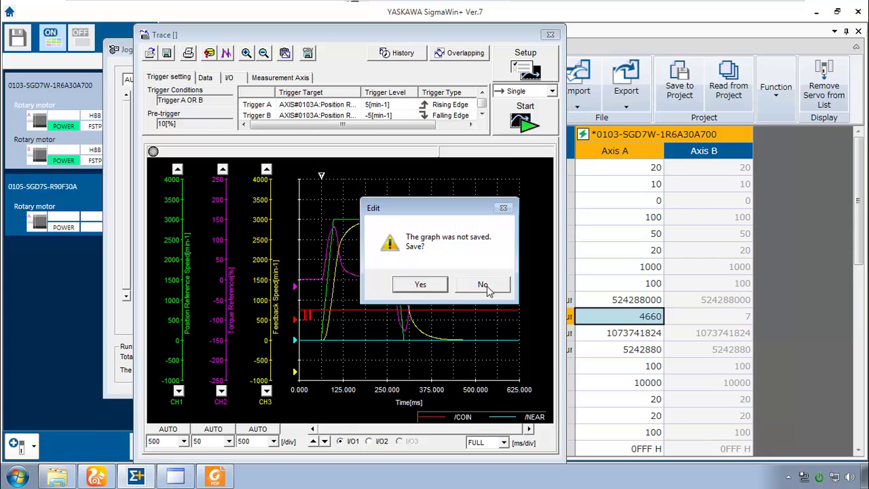
pyautogui.click(497, 287)
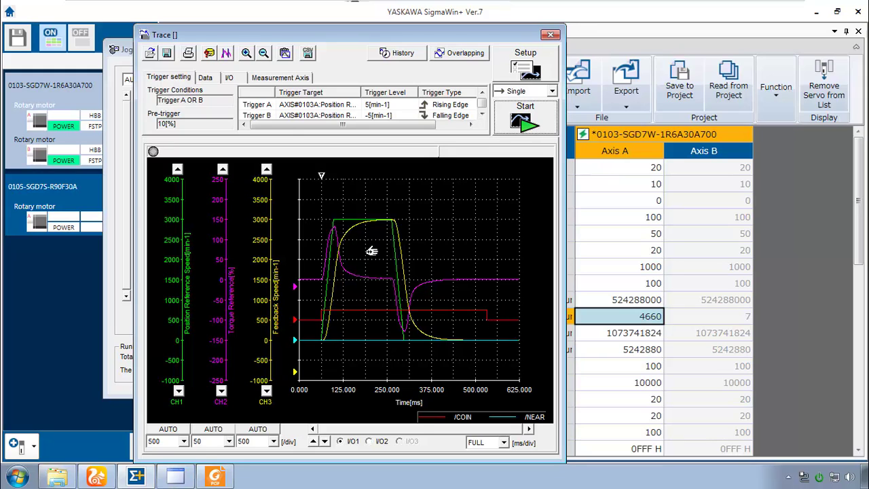
# On the new trace, set cursor B at /COIN and cursor A at move end, 234.83 ms apart (298.05–532.88 ms).
pyautogui.click(227, 50)
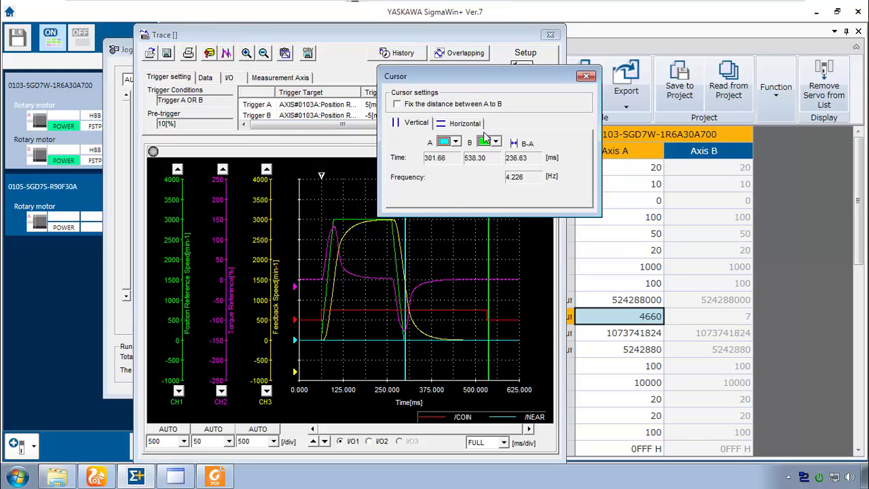
pyautogui.click(489, 242)
pyautogui.moveTo(489, 322)
pyautogui.mouseDown()
pyautogui.moveTo(470, 316)
pyautogui.moveTo(487, 317)
pyautogui.moveTo(485, 328)
pyautogui.mouseUp()
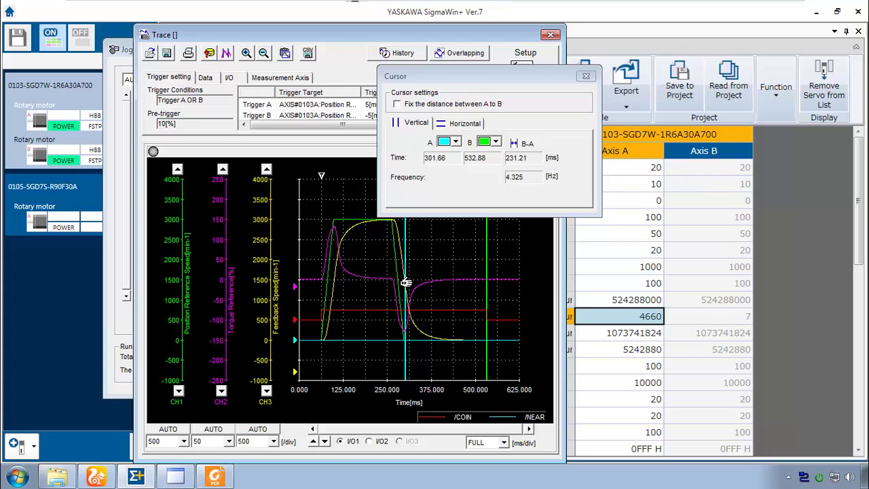
pyautogui.moveTo(405, 282); pyautogui.dragTo(403, 347)
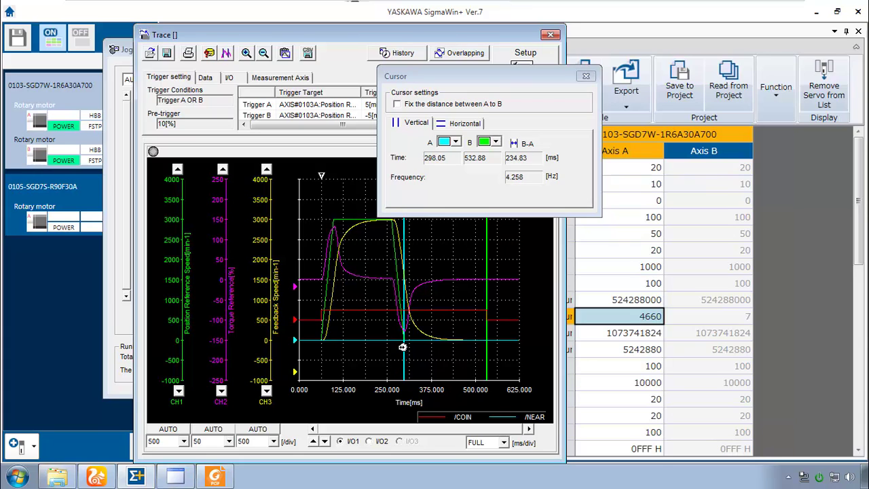
# Enter 235 ms as the X_Axis settling time in the Foxit table and go back to SigmaWin+.
pyautogui.click(216, 479)
pyautogui.write('23')
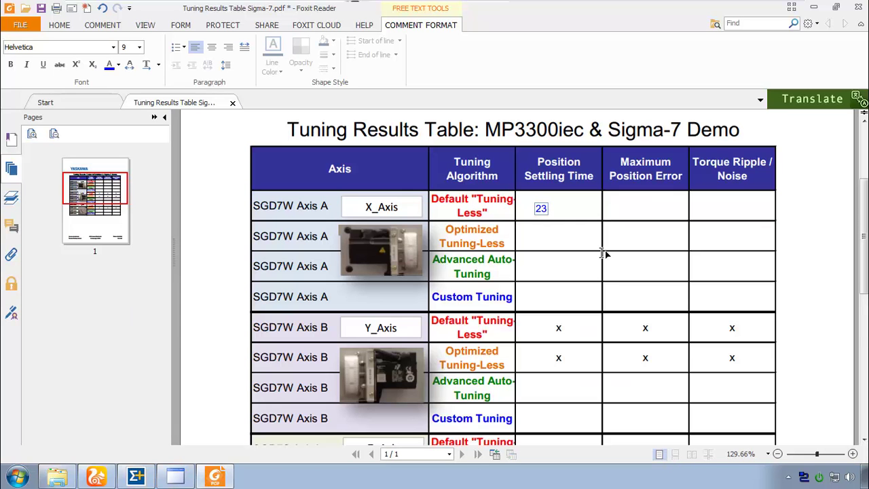
pyautogui.write('5 ms')
pyautogui.hotkey('alt', 'Tab')
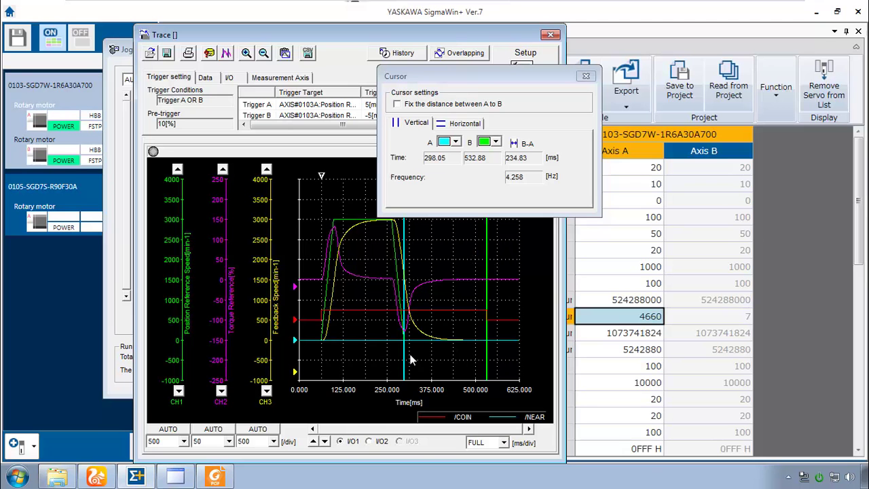
# Close the cursor readout, discard the old graph, and enable Display options showing Setting time.
pyautogui.click(587, 77)
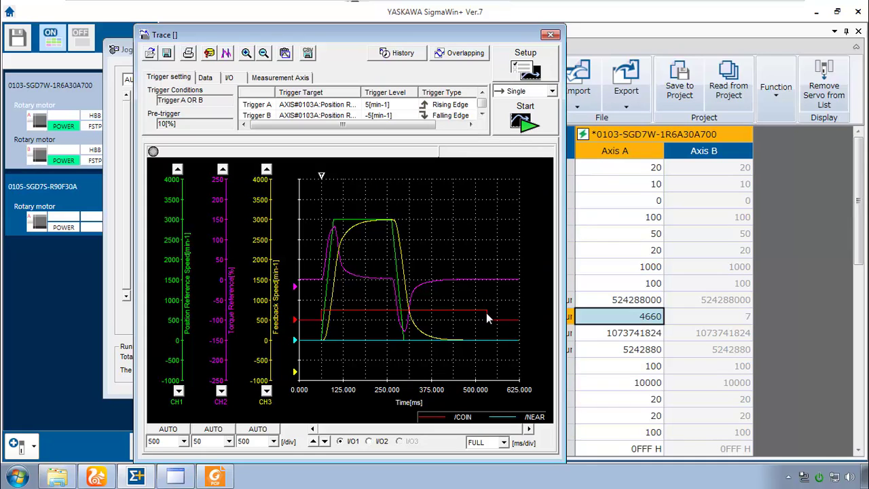
pyautogui.click(519, 68)
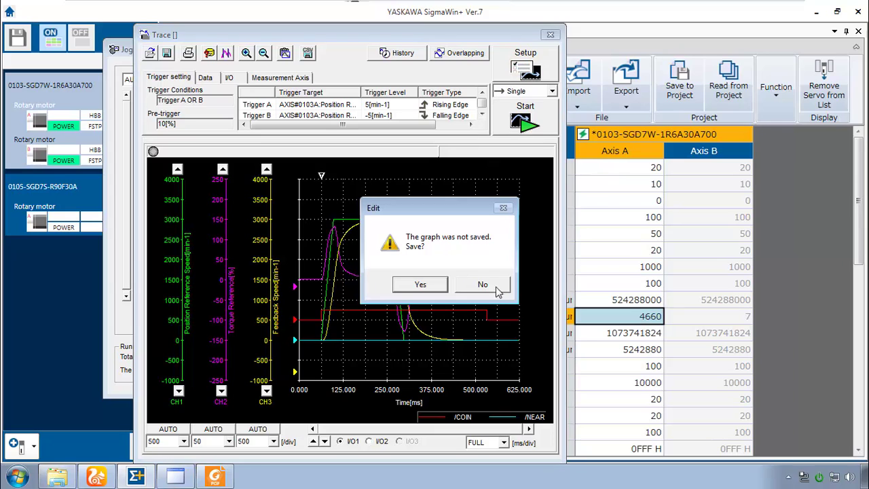
pyautogui.click(483, 285)
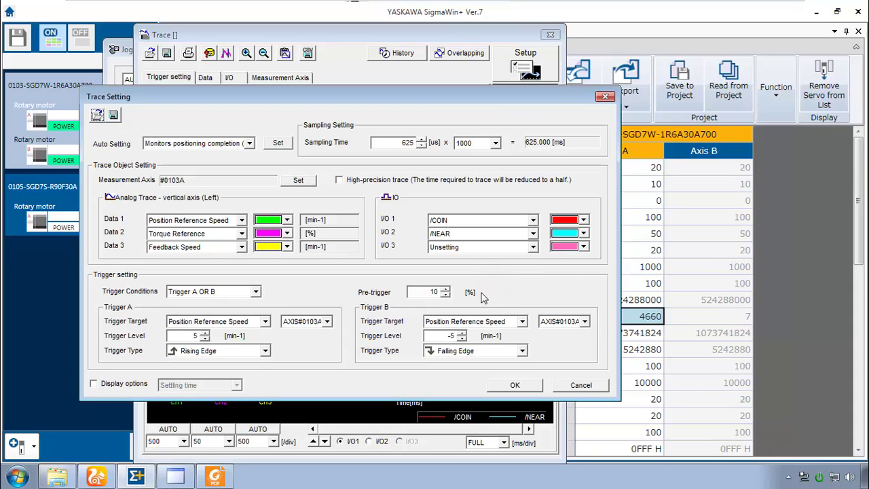
pyautogui.click(94, 385)
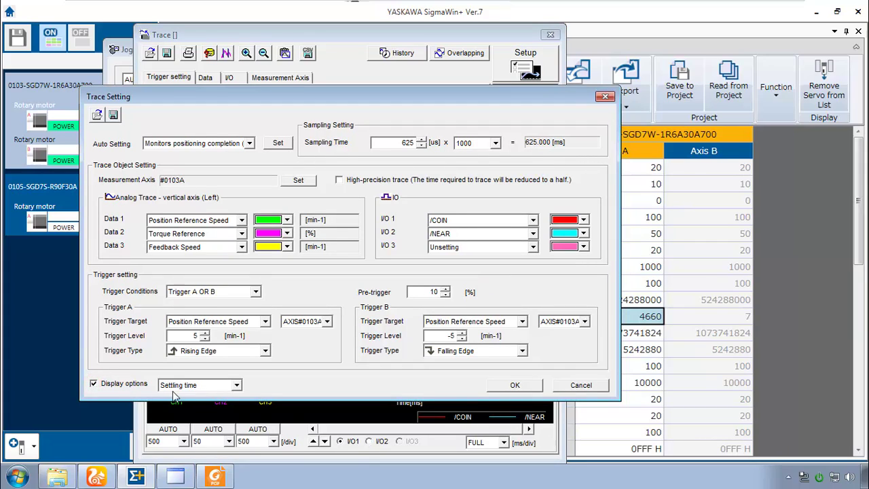
pyautogui.click(209, 391)
pyautogui.click(207, 397)
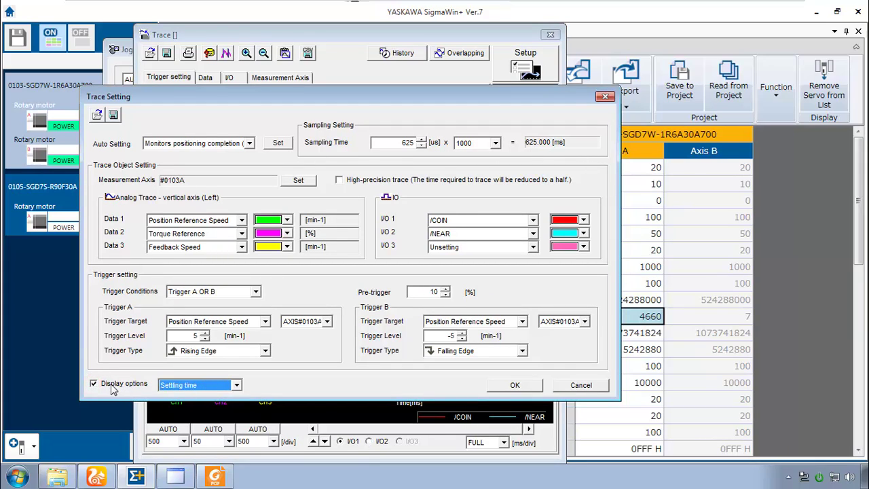
# Apply the new settings and capture a fresh Axis A trace reporting 237 ms settling time.
pyautogui.click(515, 385)
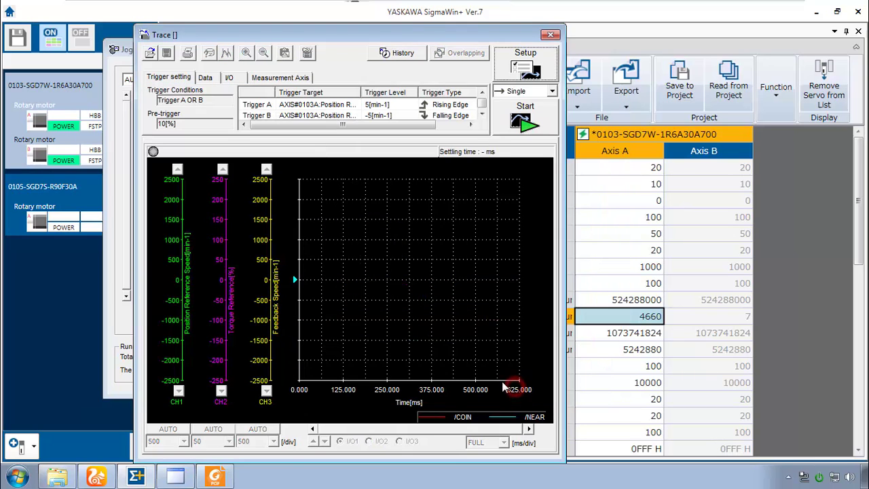
pyautogui.click(525, 121)
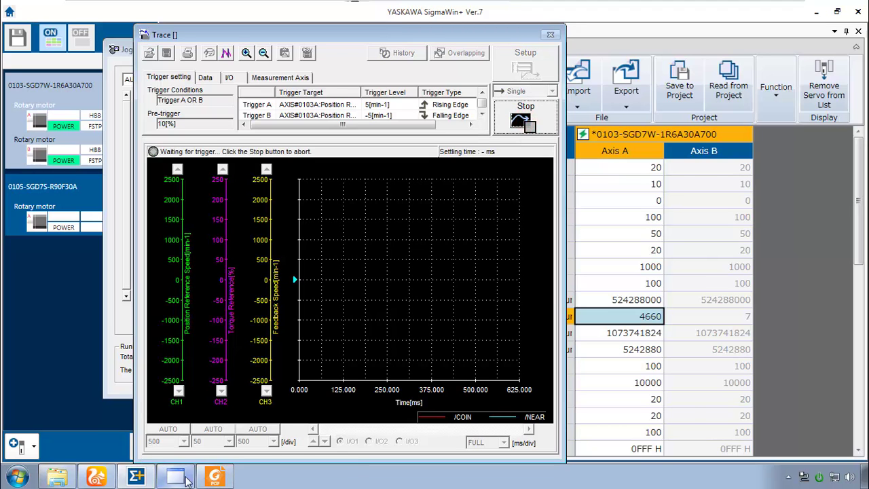
pyautogui.click(97, 477)
pyautogui.click(98, 479)
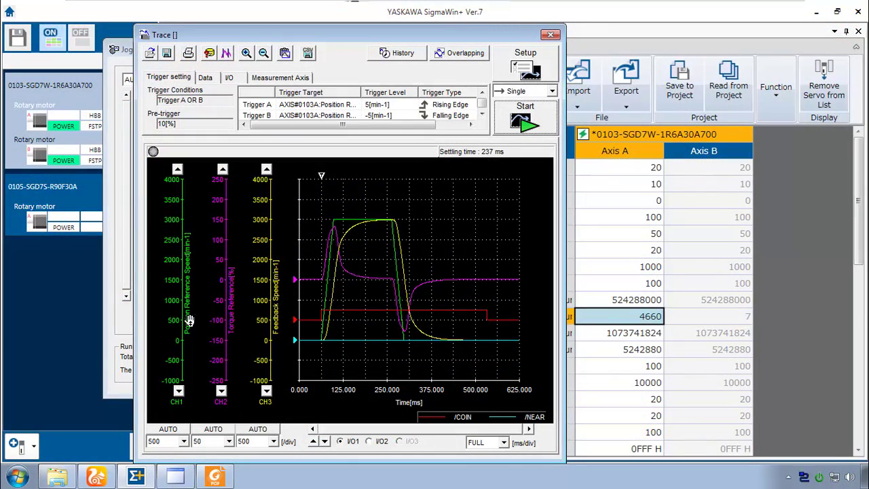
# Discard the unsaved graph and apply the 'Monitors positioning (From the start)' preset, making data 3 Position Error.
pyautogui.click(513, 68)
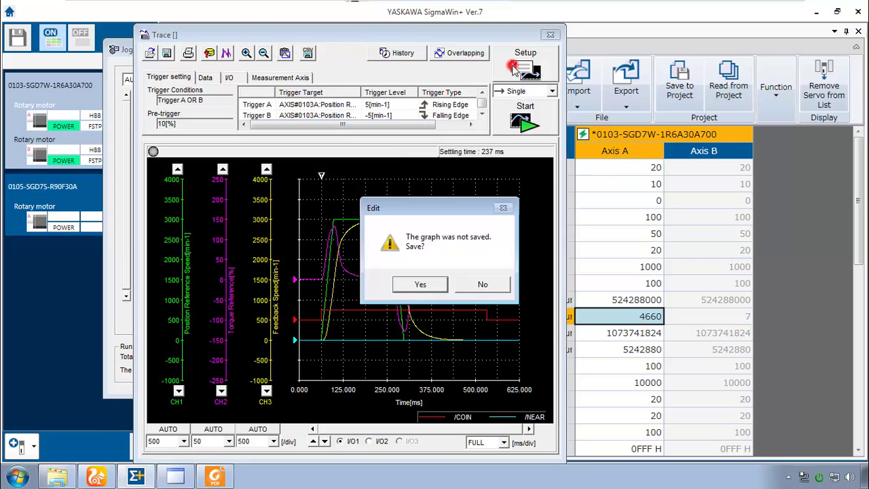
pyautogui.click(486, 285)
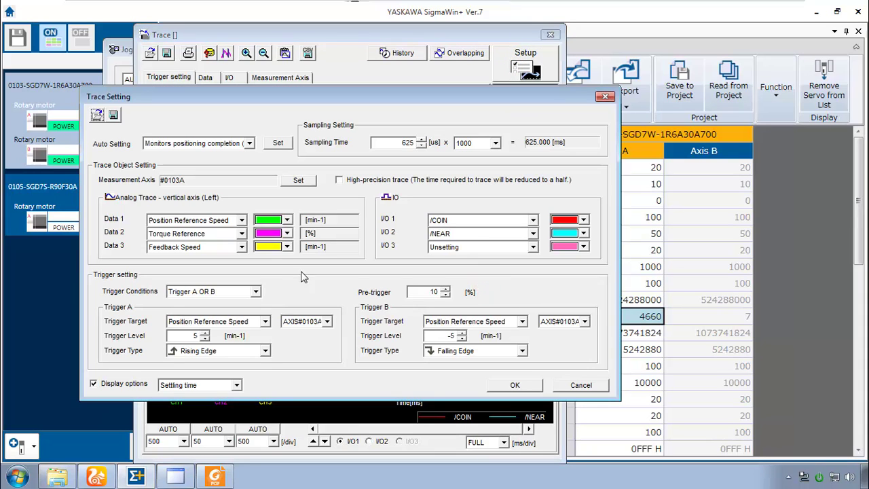
pyautogui.click(250, 144)
pyautogui.scroll(-1, 254, 182)
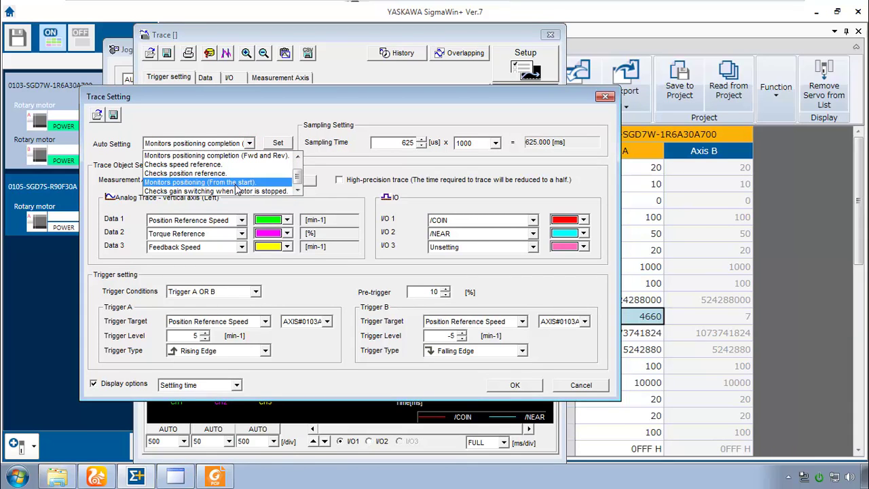
pyautogui.click(235, 182)
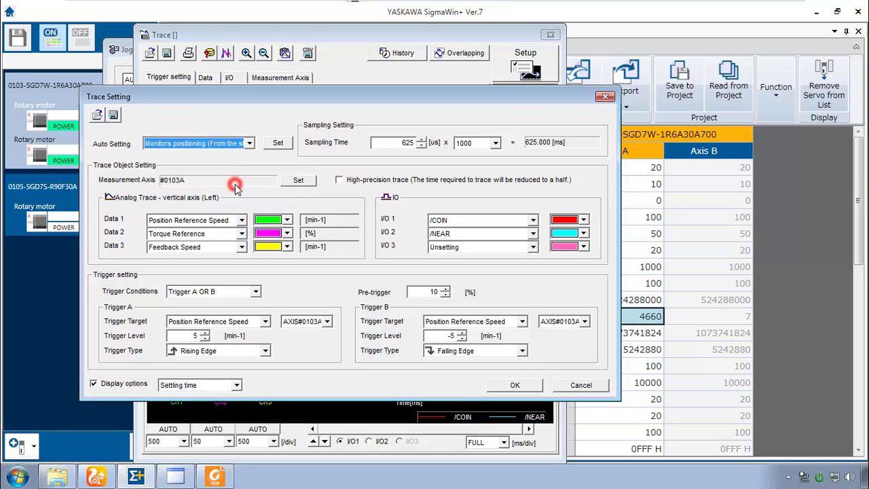
pyautogui.click(278, 144)
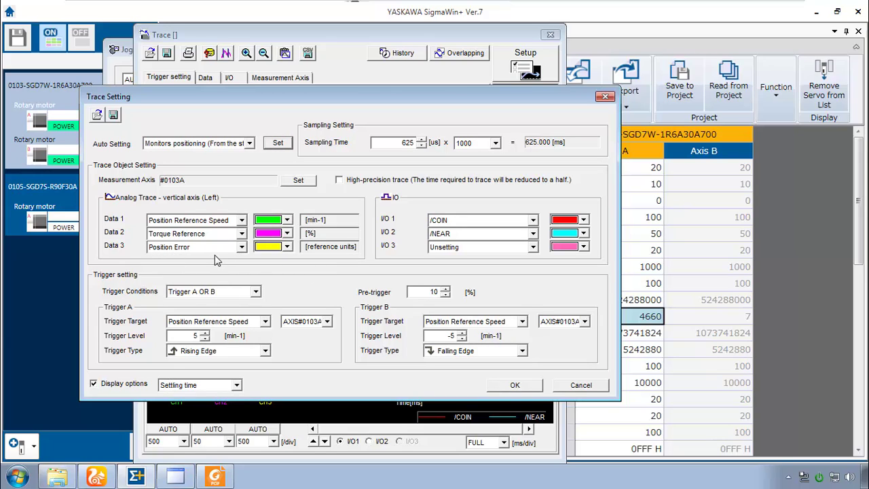
# Enable high-precision trace and raise the sampling time to 1250 µs for a 625 ms graph.
pyautogui.click(339, 180)
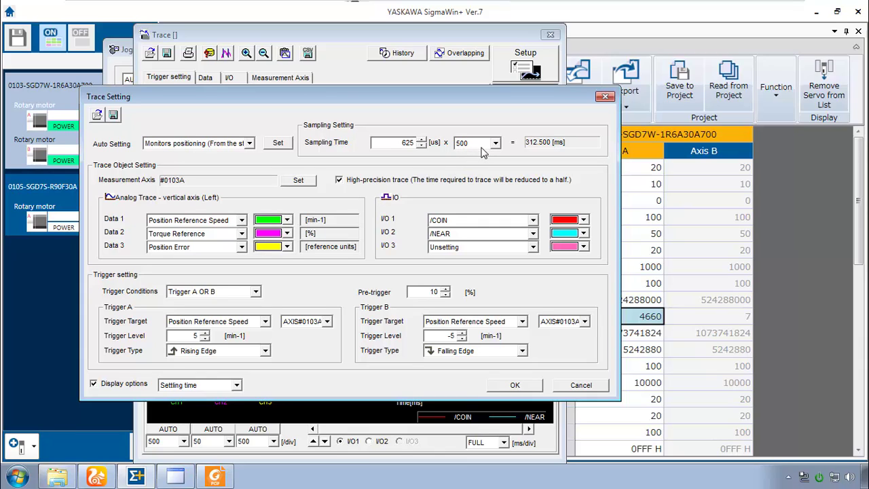
pyautogui.click(421, 139)
pyautogui.click(421, 139)
pyautogui.click(421, 139)
pyautogui.click(420, 139)
pyautogui.click(515, 385)
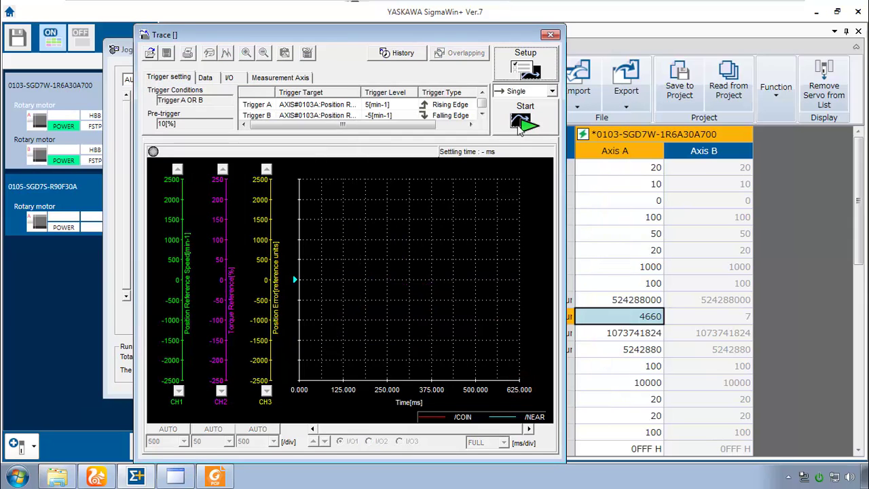
# Capture a new trace while watching the axis on the camera feed, then return to SigmaWin+.
pyautogui.click(523, 123)
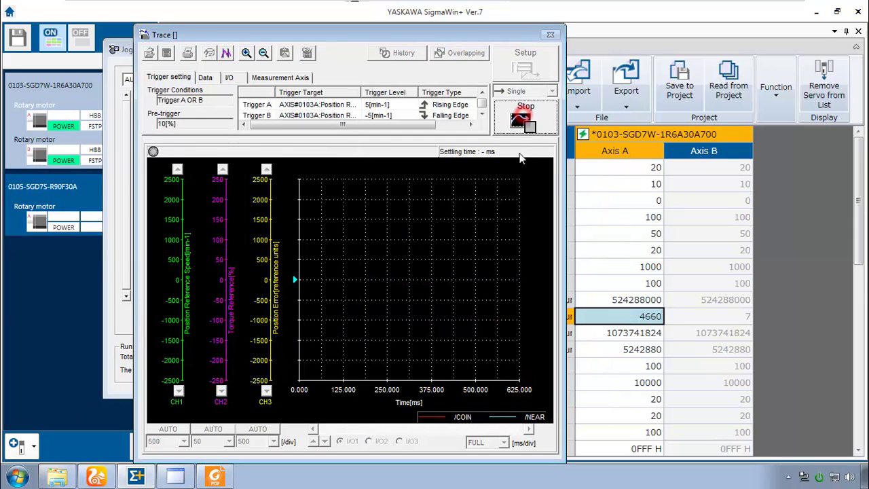
pyautogui.click(98, 478)
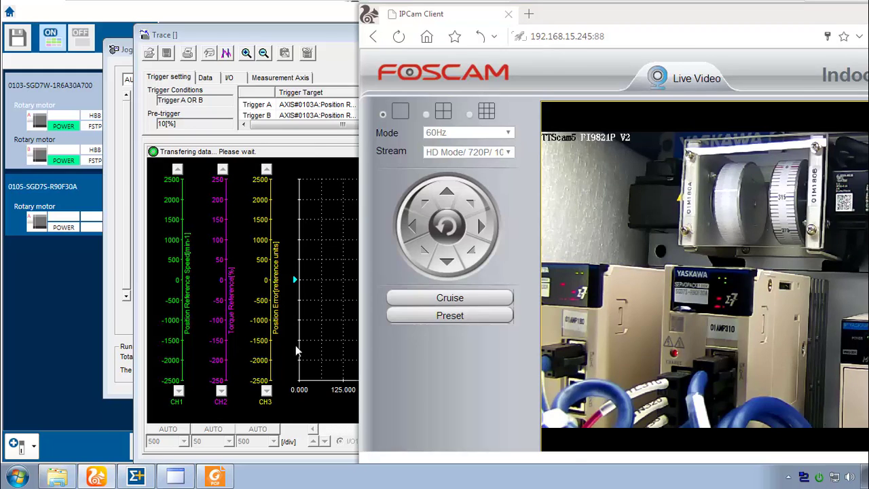
pyautogui.click(318, 323)
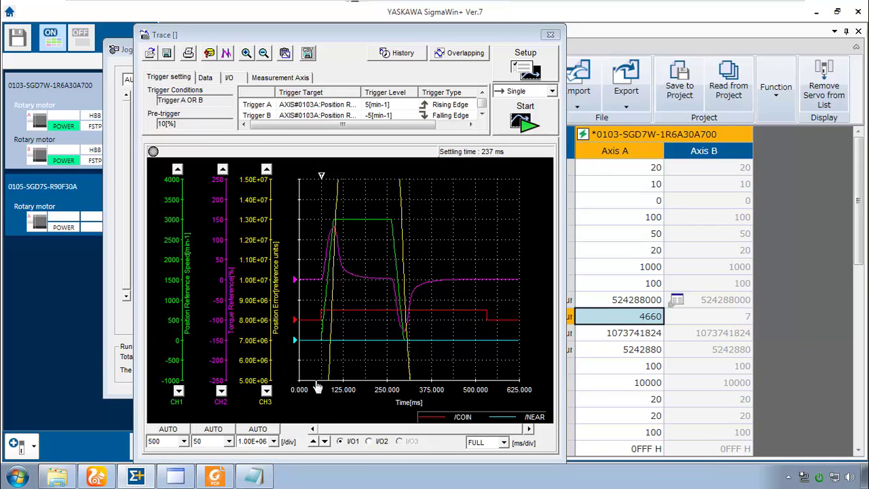
pyautogui.click(260, 431)
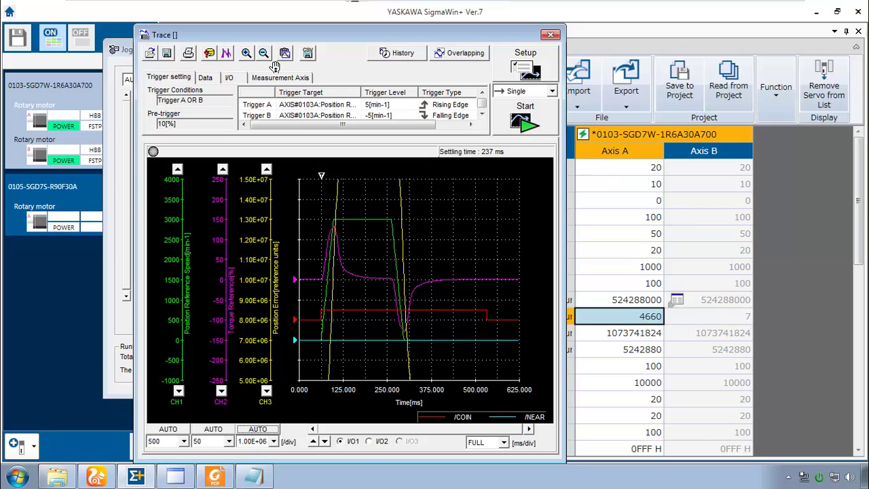
# Place horizontal cursors at the top and bottom of the position error curve, reading CH3 B-A -1.00e+007.
pyautogui.click(225, 53)
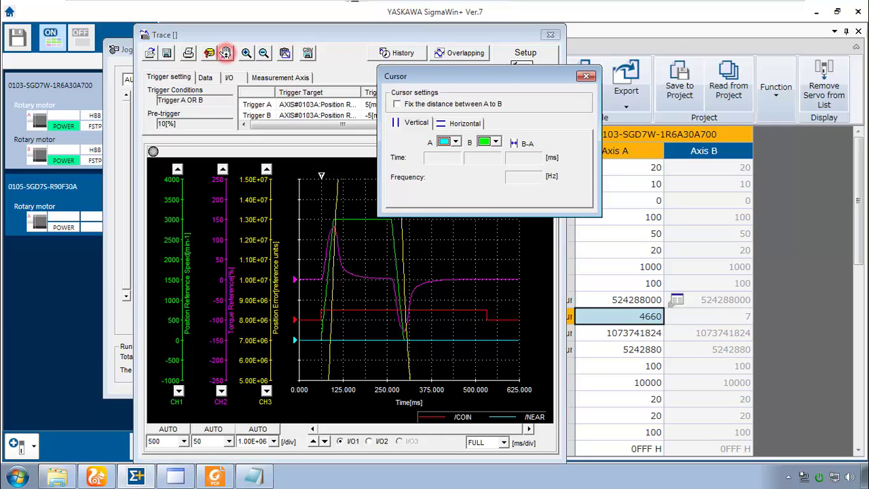
pyautogui.click(458, 123)
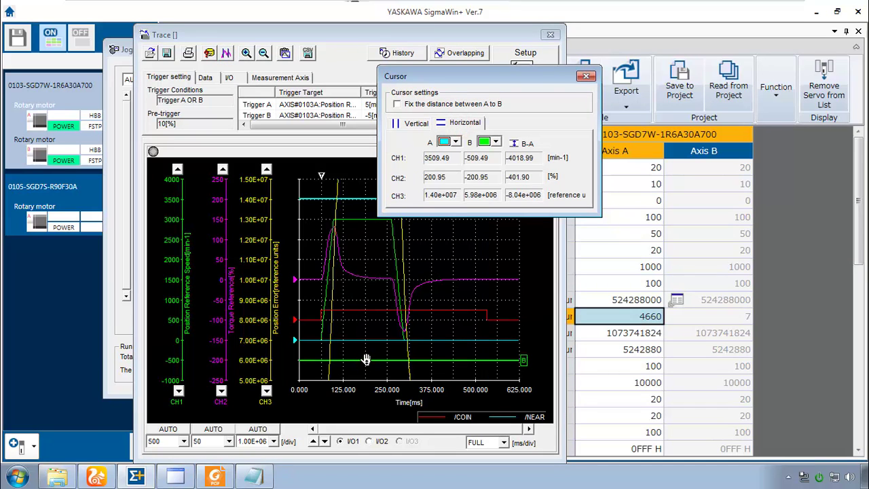
pyautogui.moveTo(365, 359)
pyautogui.mouseDown()
pyautogui.moveTo(380, 371)
pyautogui.moveTo(378, 384)
pyautogui.mouseUp()
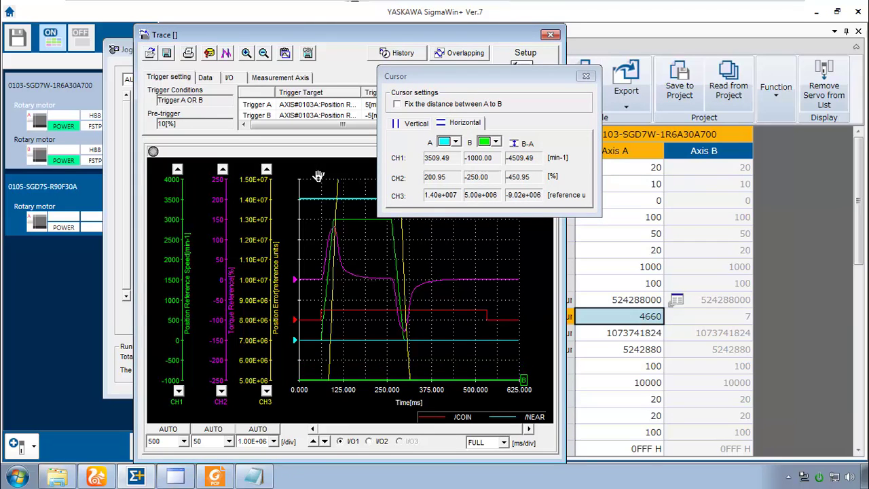
pyautogui.moveTo(324, 198); pyautogui.dragTo(324, 177)
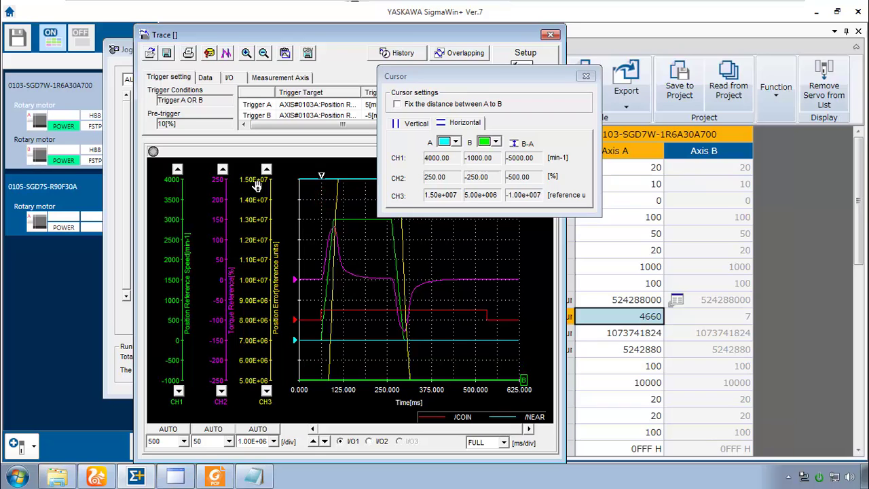
pyautogui.moveTo(532, 182)
pyautogui.mouseDown()
pyautogui.moveTo(553, 202)
pyautogui.moveTo(509, 195)
pyautogui.moveTo(537, 183)
pyautogui.mouseUp()
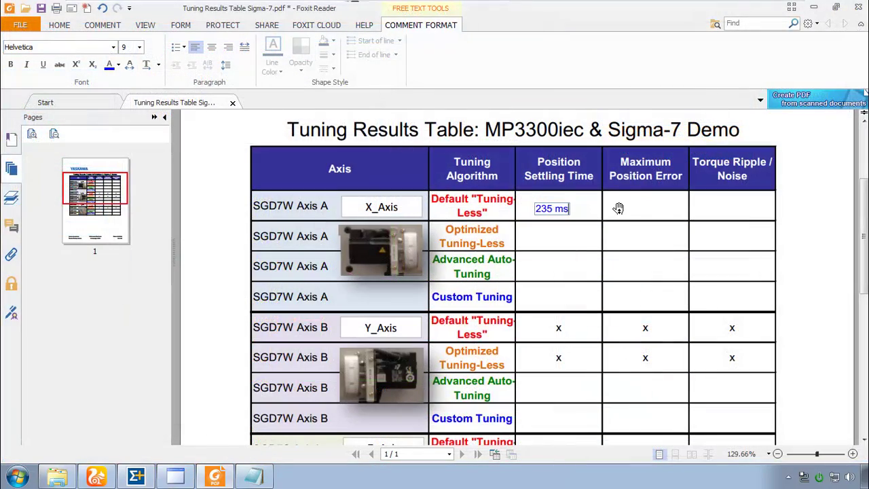
# Enter '1x10^7 pulses' in the Axis A default tuning-less Maximum Position Error cell and close the cursor readout.
pyautogui.click(614, 209)
pyautogui.write('10^7')
pyautogui.press('Left')
pyautogui.press('Left')
pyautogui.write('x10^7 pulses')
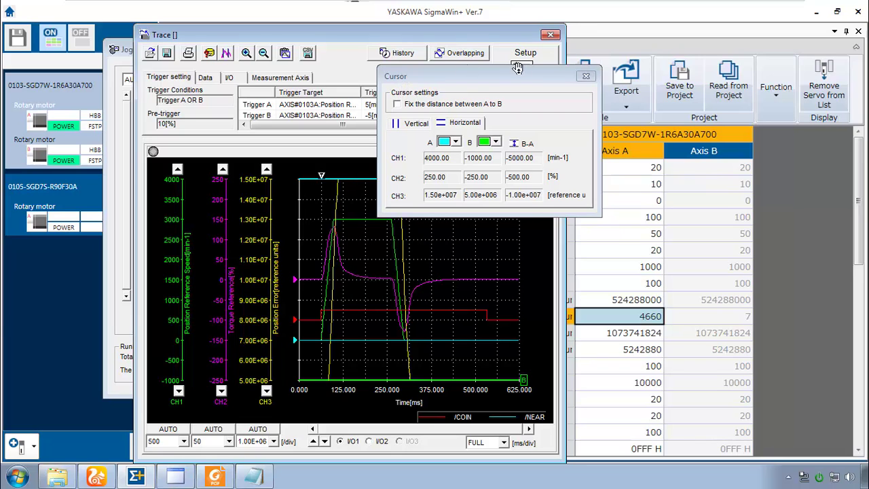
pyautogui.click(582, 75)
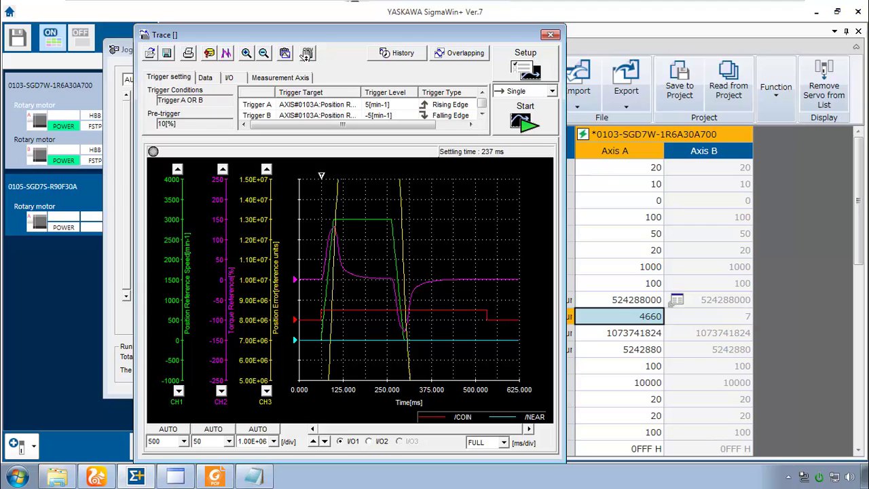
pyautogui.click(307, 54)
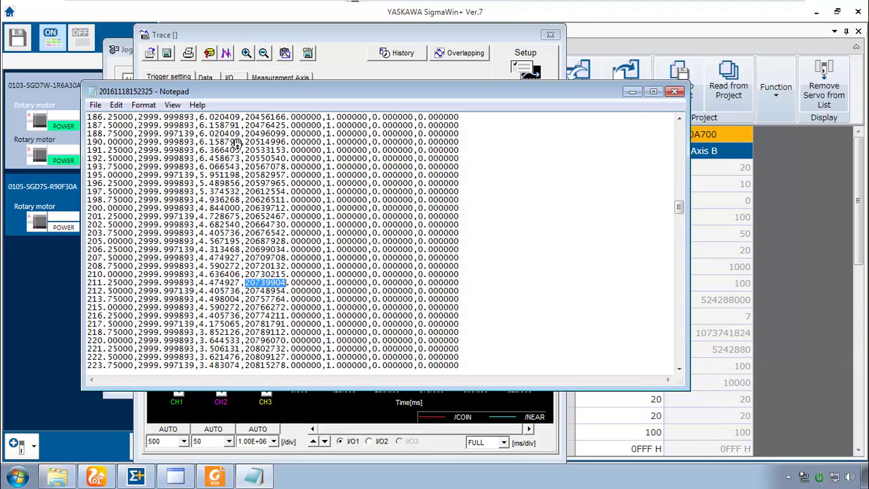
pyautogui.moveTo(678, 207)
pyautogui.mouseDown()
pyautogui.moveTo(678, 122)
pyautogui.moveTo(678, 214)
pyautogui.mouseUp()
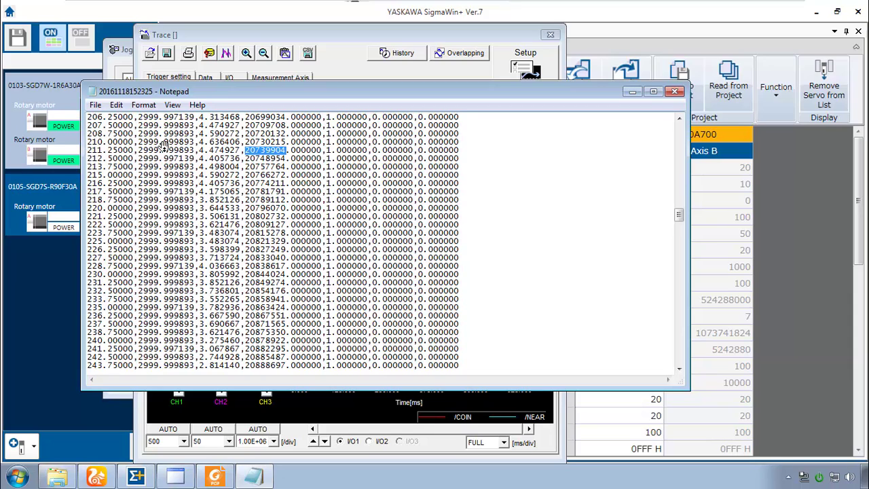
pyautogui.click(252, 150)
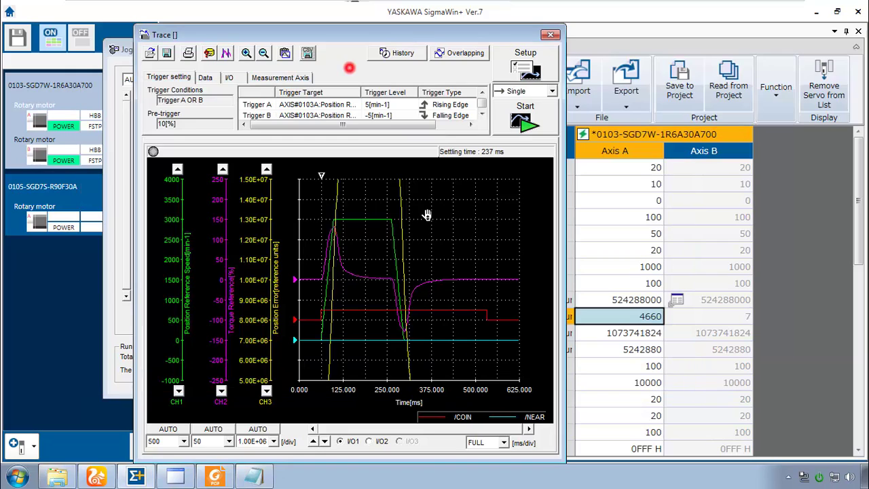
# Return to the Trace window showing CH3 position error with speed and torque, settling time 237 ms.
pyautogui.click(348, 67)
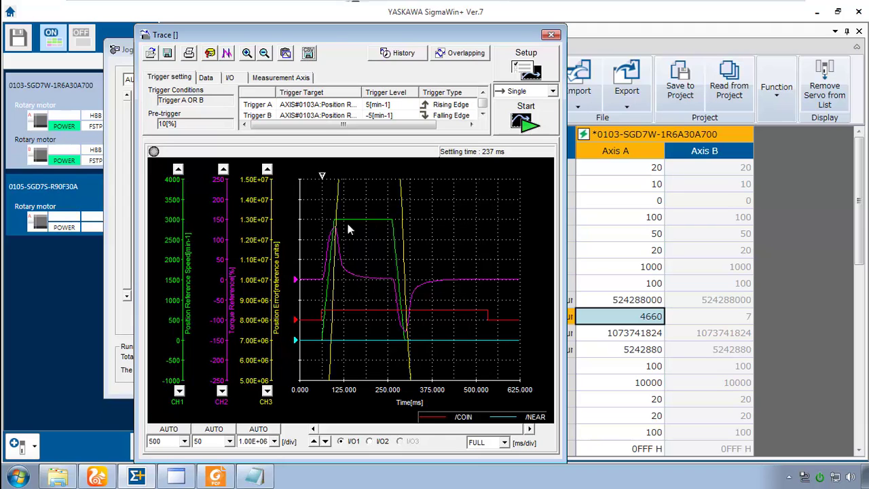
# Zoom the trace in stages onto the region where position error settles, just after 250 ms.
pyautogui.click(248, 54)
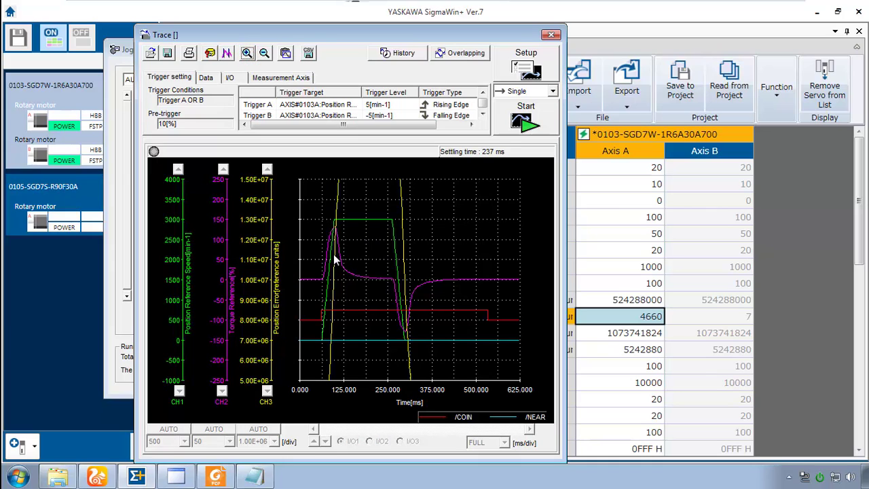
pyautogui.moveTo(333, 257); pyautogui.dragTo(410, 294)
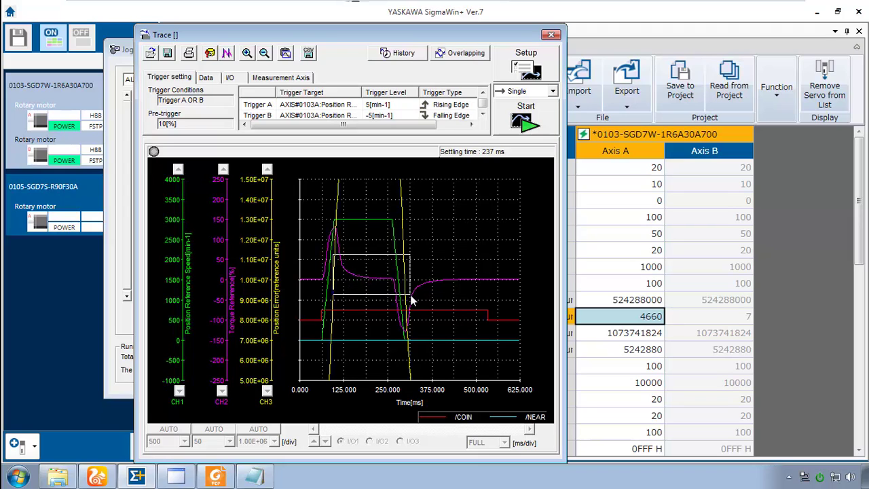
pyautogui.click(410, 294)
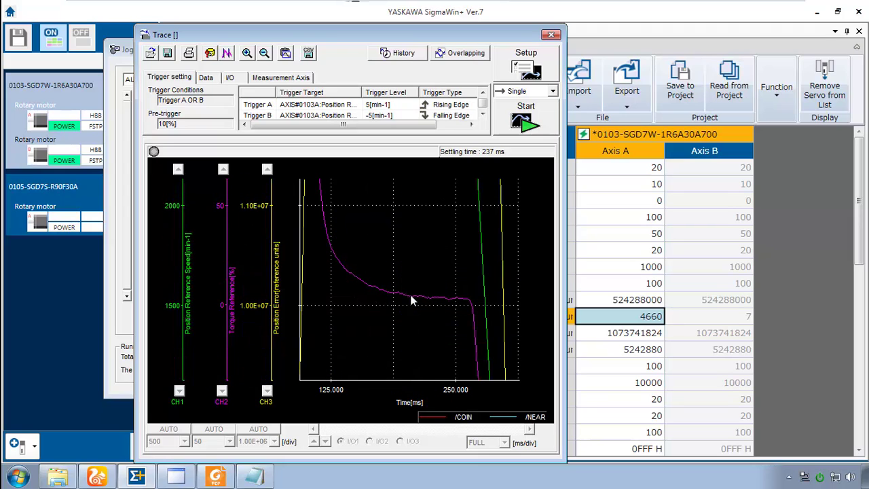
pyautogui.moveTo(323, 250); pyautogui.dragTo(489, 329)
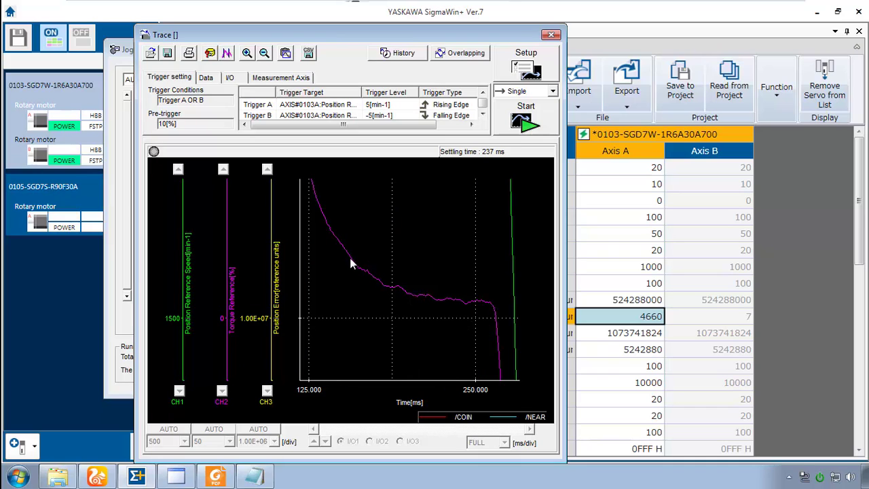
pyautogui.moveTo(350, 248); pyautogui.dragTo(507, 328)
pyautogui.moveTo(329, 249); pyautogui.dragTo(503, 345)
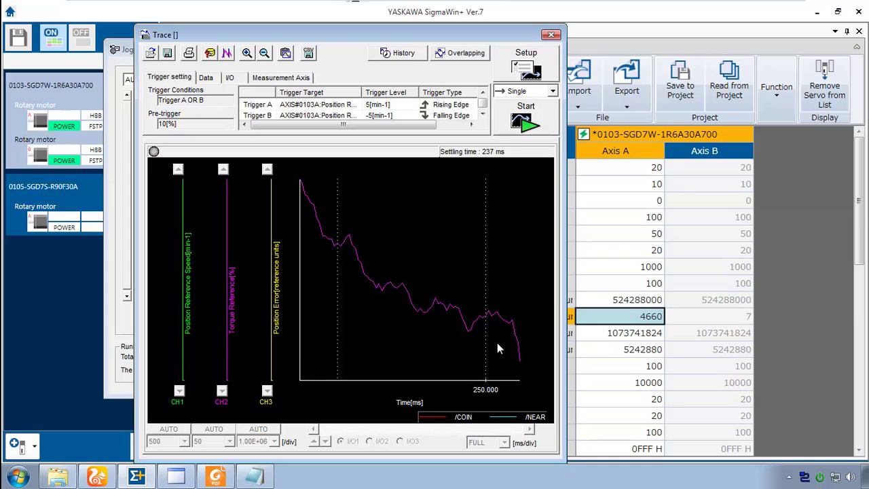
pyautogui.moveTo(329, 227); pyautogui.dragTo(526, 358)
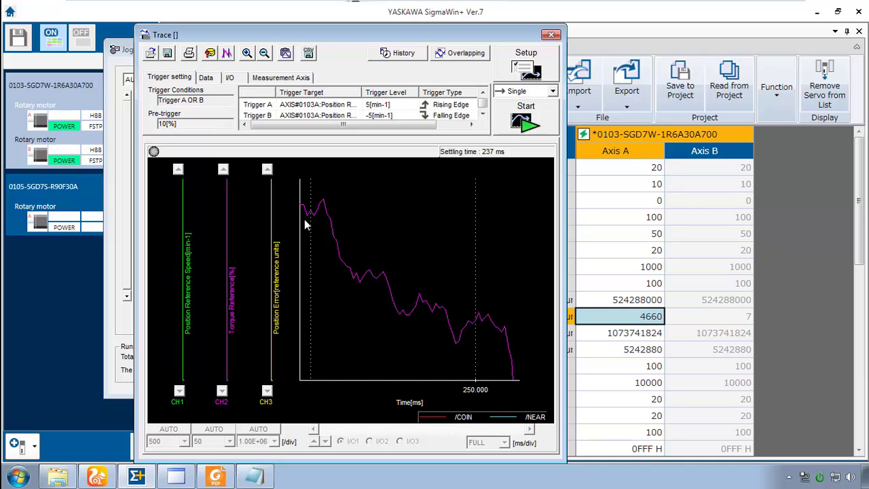
pyautogui.click(228, 56)
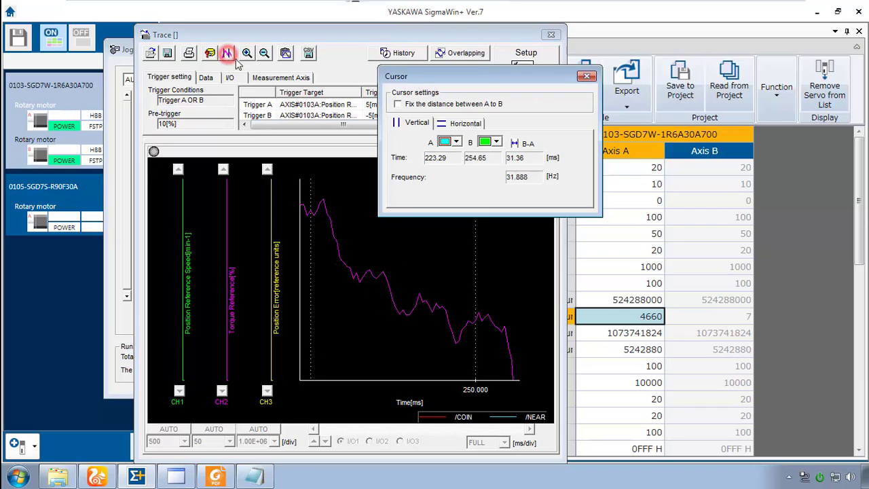
pyautogui.click(464, 125)
pyautogui.moveTo(341, 178); pyautogui.dragTo(365, 278)
pyautogui.moveTo(402, 379); pyautogui.dragTo(414, 311)
pyautogui.moveTo(403, 275); pyautogui.dragTo(405, 279)
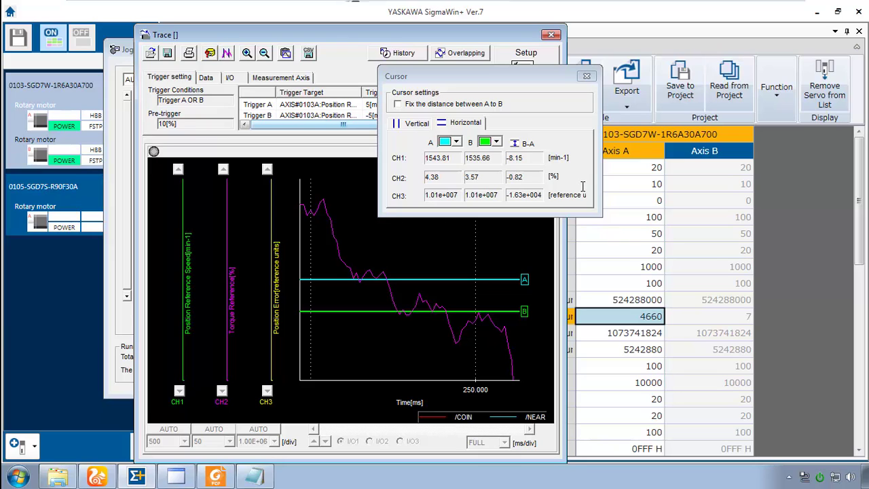
pyautogui.click(587, 76)
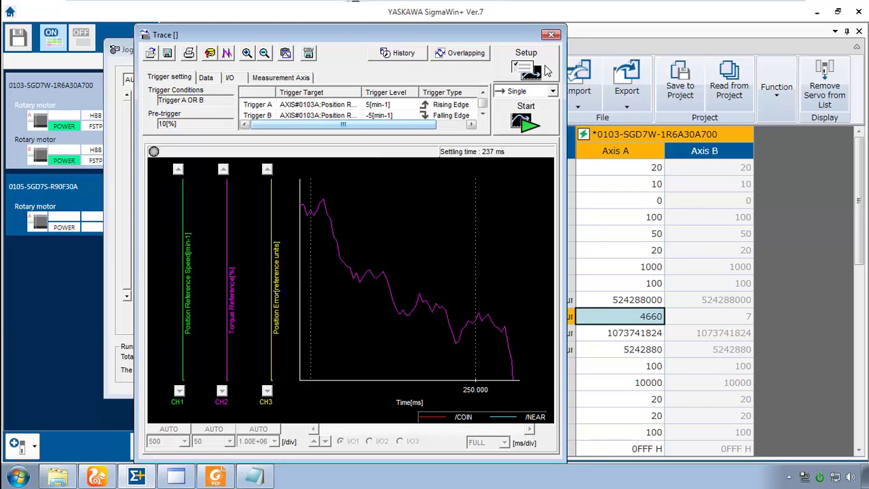
# Discard the graph, disable high-precision trace, and set sampling to 125 µs × 1000 (125 ms).
pyautogui.click(530, 69)
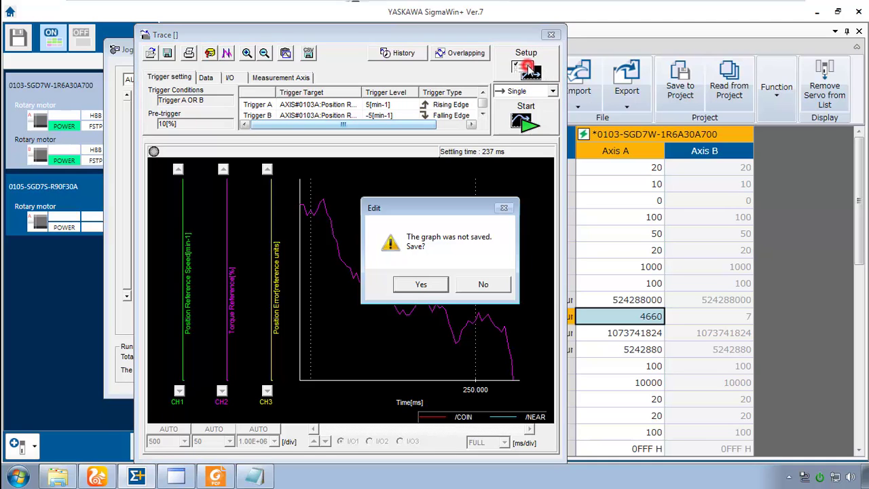
pyautogui.click(496, 283)
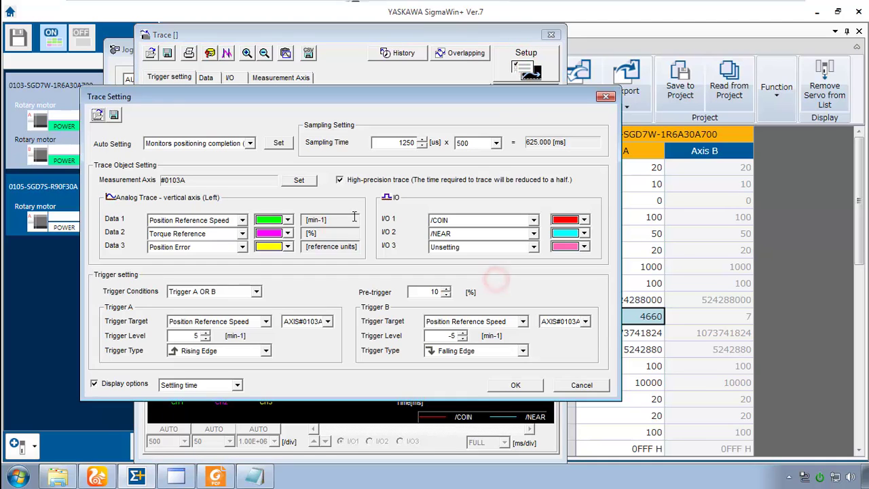
pyautogui.click(338, 180)
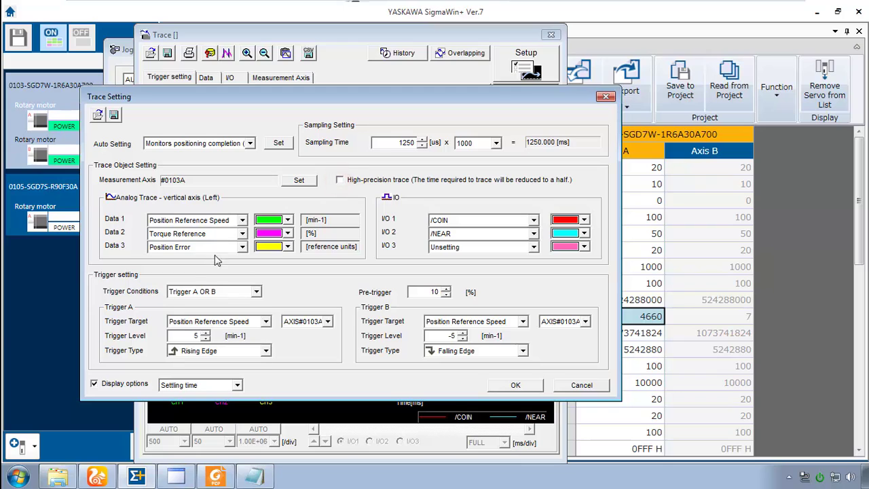
pyautogui.click(421, 146)
pyautogui.click(423, 145)
pyautogui.click(526, 385)
# Go back to the SigmaWin+ Trace window and start a new 125 ms trace of the move.
pyautogui.click(97, 477)
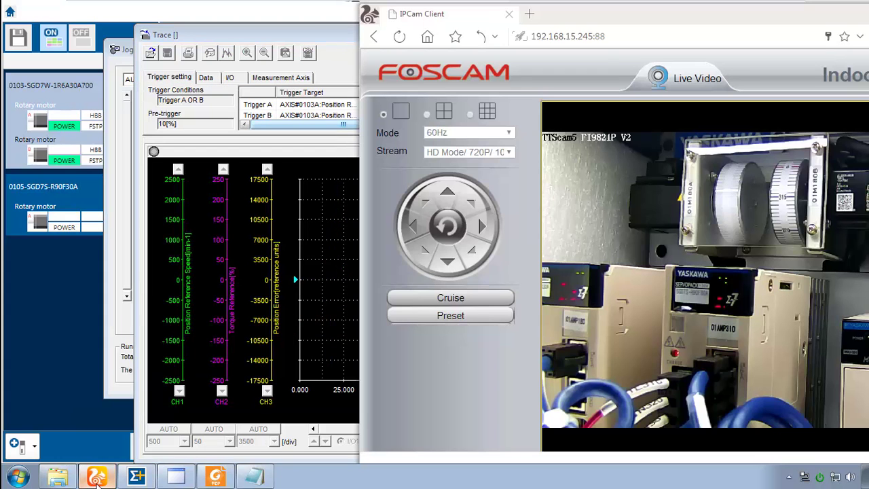
pyautogui.click(148, 469)
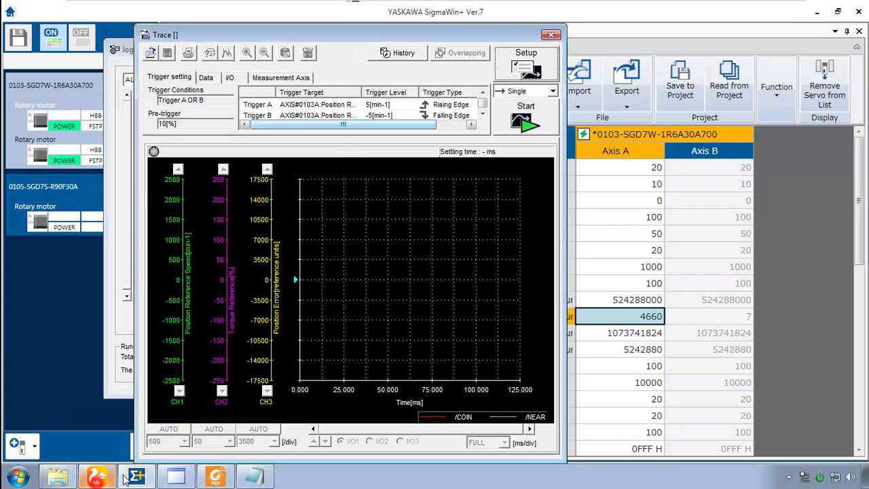
pyautogui.click(529, 126)
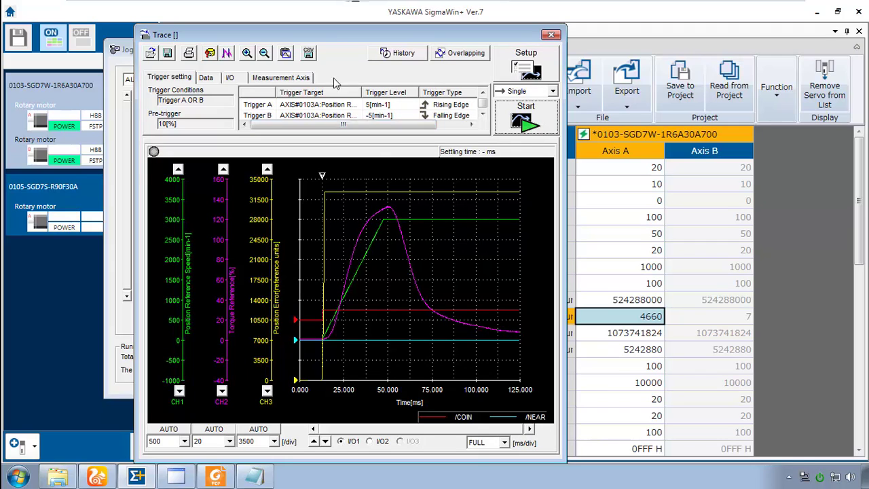
# Zoom the trace step by step into the position error's settling tail from about 75 ms onward.
pyautogui.click(247, 53)
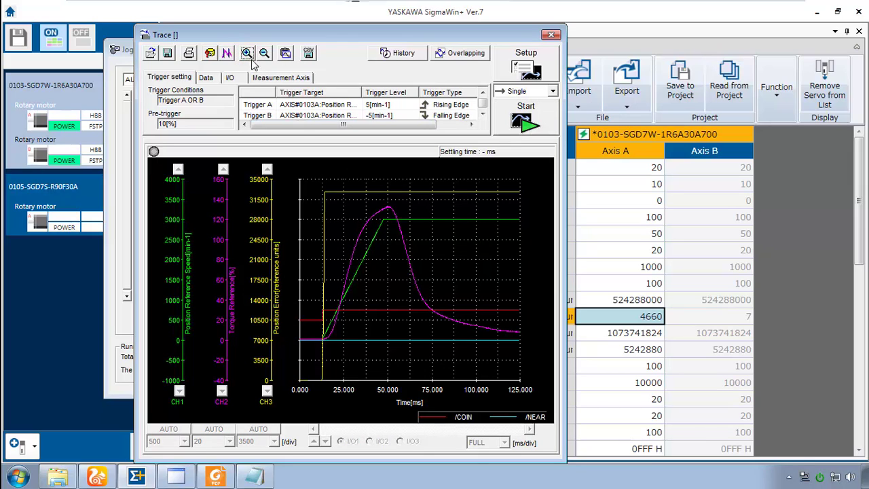
pyautogui.moveTo(432, 302)
pyautogui.mouseDown()
pyautogui.moveTo(461, 324)
pyautogui.moveTo(523, 346)
pyautogui.mouseUp()
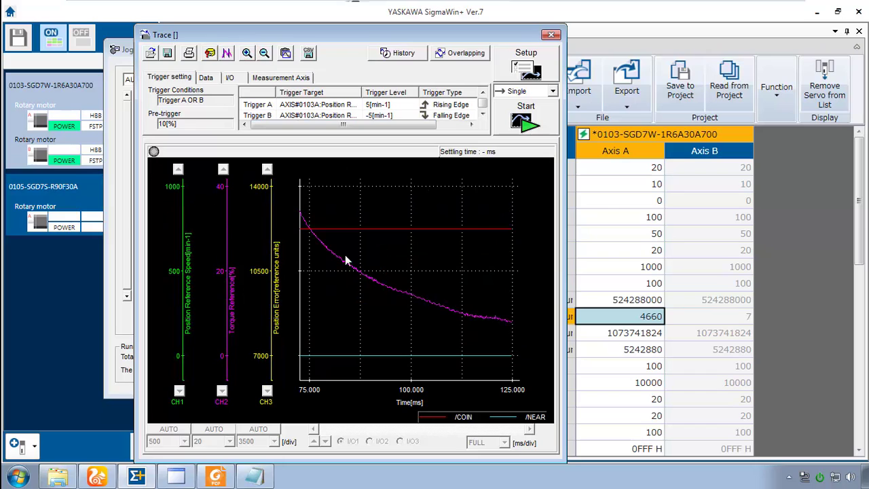
pyautogui.moveTo(319, 236); pyautogui.dragTo(514, 350)
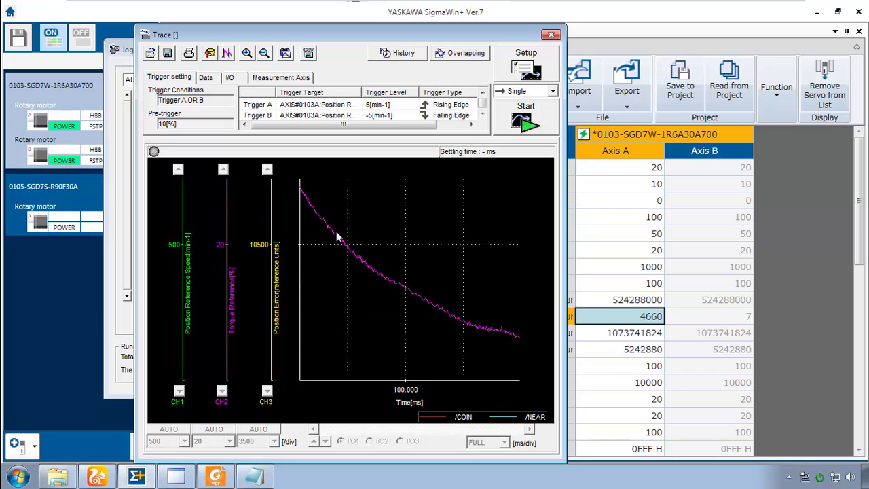
pyautogui.moveTo(331, 228); pyautogui.dragTo(517, 349)
pyautogui.moveTo(391, 279); pyautogui.dragTo(517, 365)
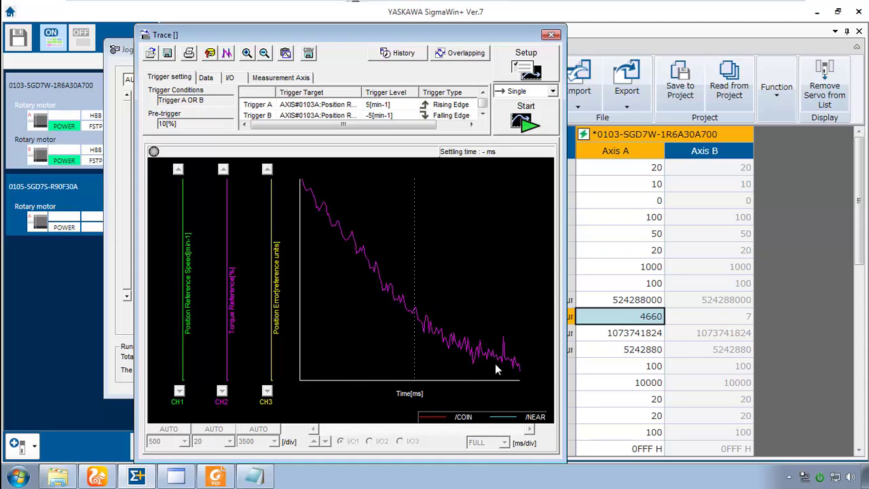
# Place horizontal cursors A and B at the top and bottom of the settling ripple.
pyautogui.click(227, 52)
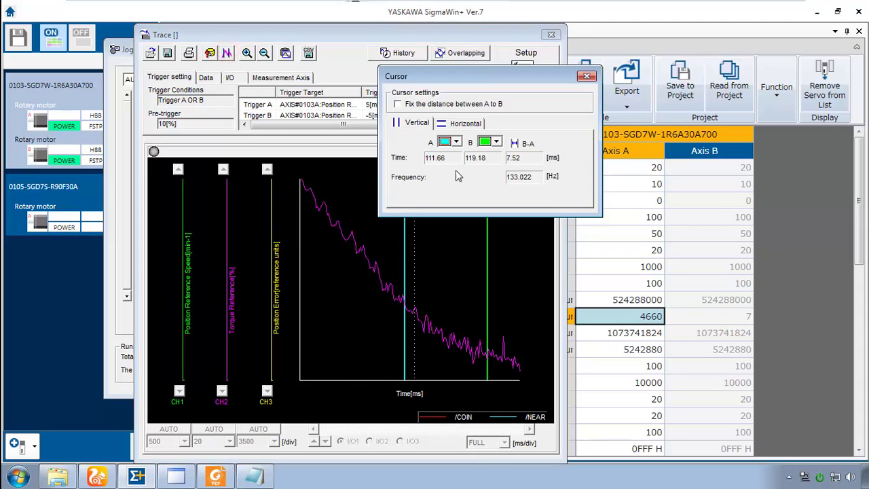
pyautogui.click(465, 123)
pyautogui.moveTo(419, 279); pyautogui.dragTo(450, 321)
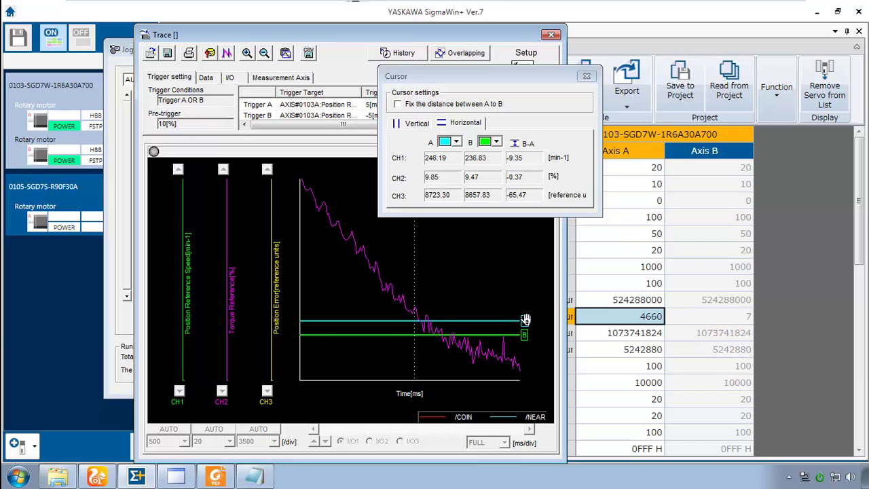
pyautogui.moveTo(524, 333); pyautogui.dragTo(525, 341)
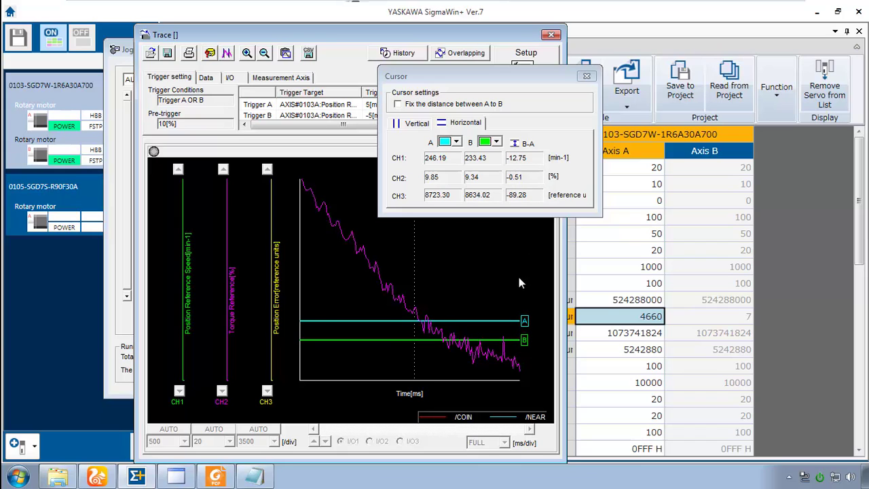
# In the tuning results PDF, type '0.5% rated' into the X_Axis Torque Ripple cell.
pyautogui.click(215, 475)
pyautogui.click(703, 210)
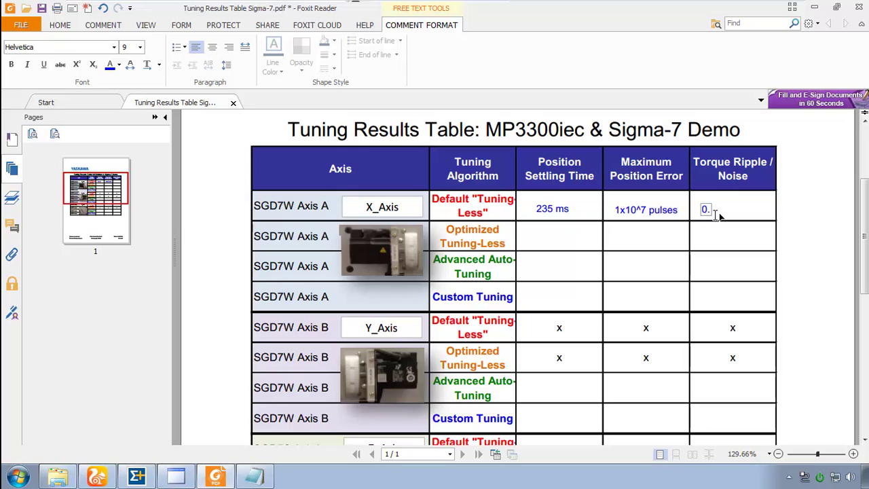
pyautogui.write('0.5% rated')
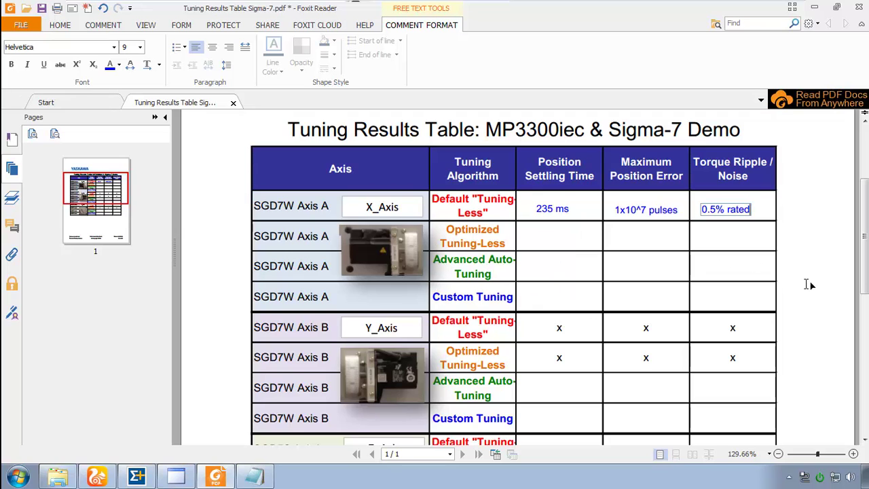
# Scroll the PDF tuning table down to view the Z_Axis rows.
pyautogui.scroll(-3, 812, 287)
pyautogui.scroll(1, 812, 287)
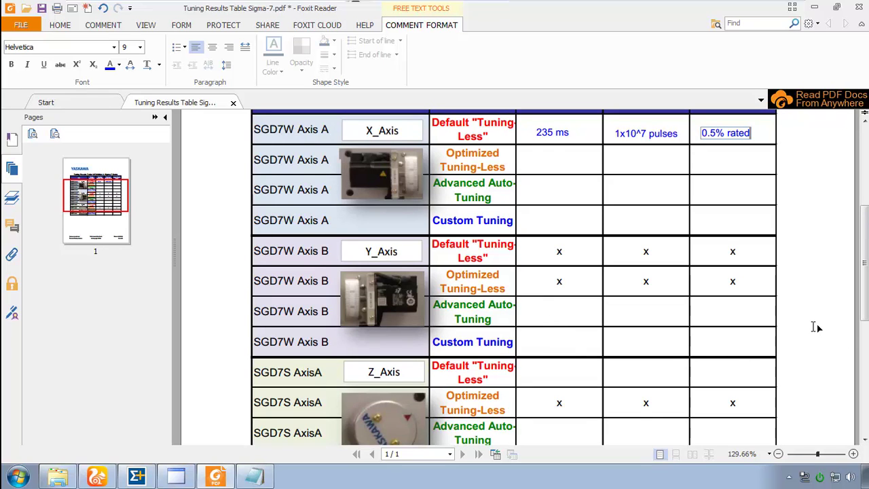
pyautogui.scroll(-3, 816, 328)
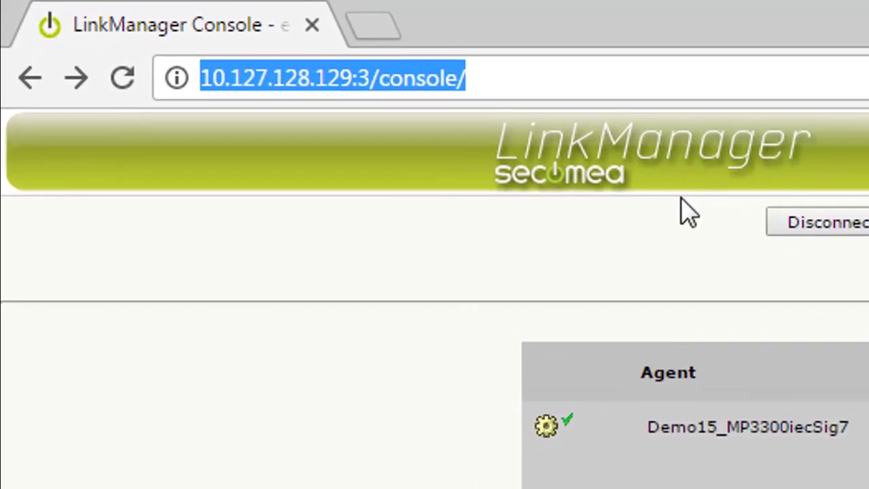
# Load yaskawa.com and open the Products > Motion range listing Sigma-7 Servo Products.
pyautogui.write('y')
pyautogui.press('Return')
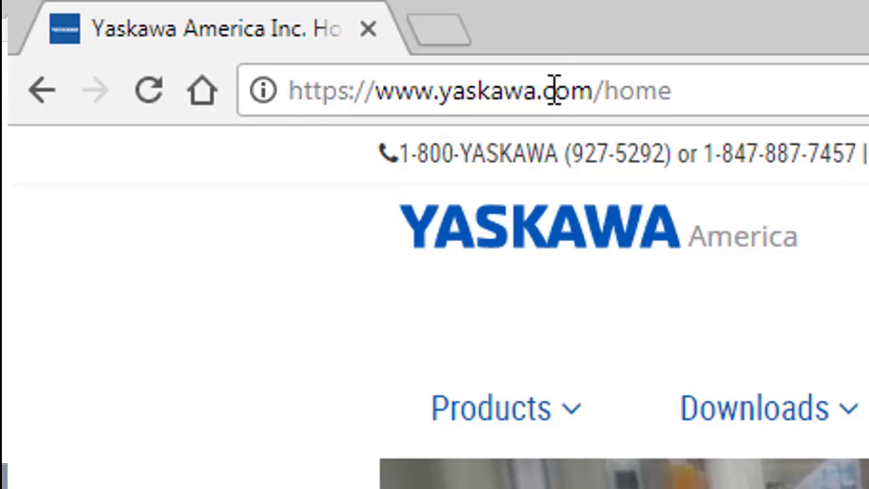
pyautogui.click(533, 407)
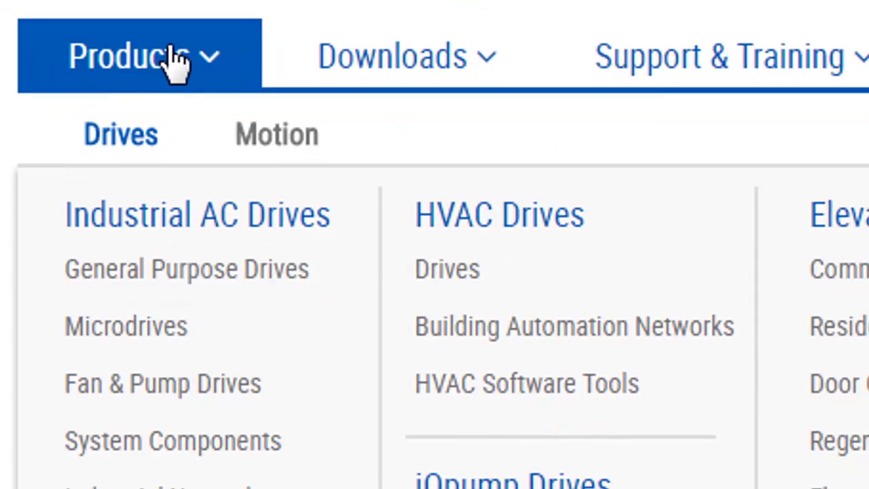
pyautogui.click(279, 143)
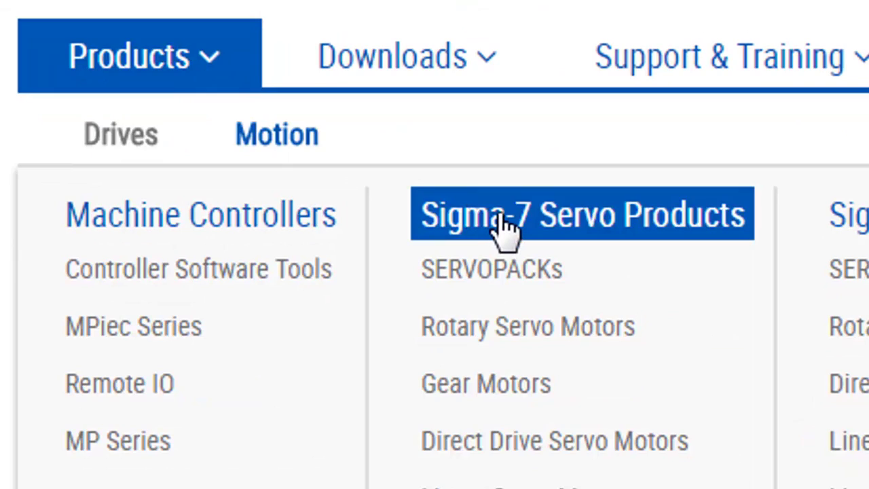